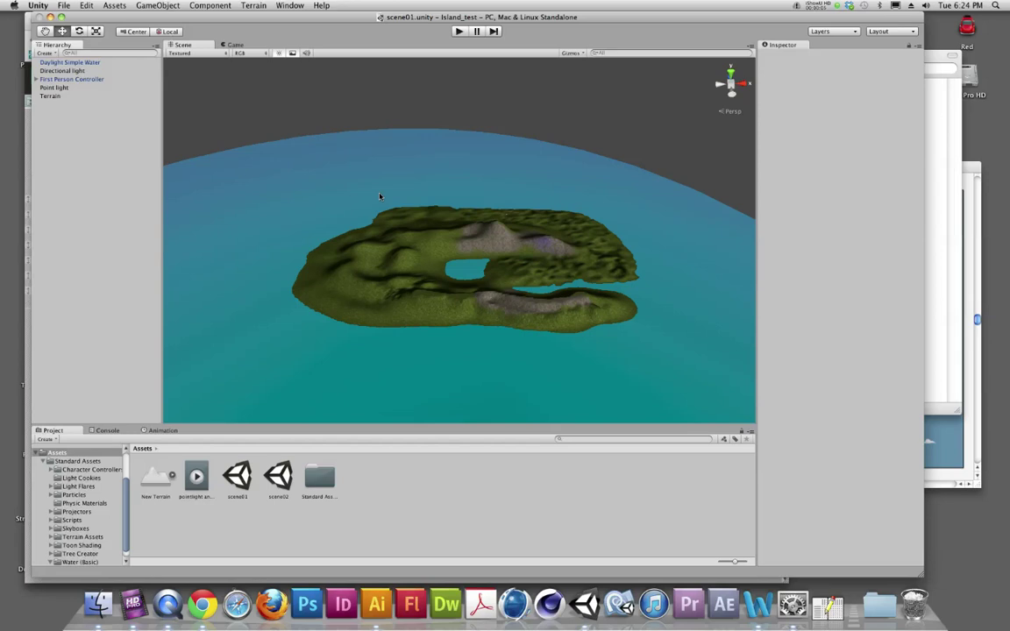
# Open the Project Wizard on its new-project page from the File menu.
pyautogui.click(64, 6)
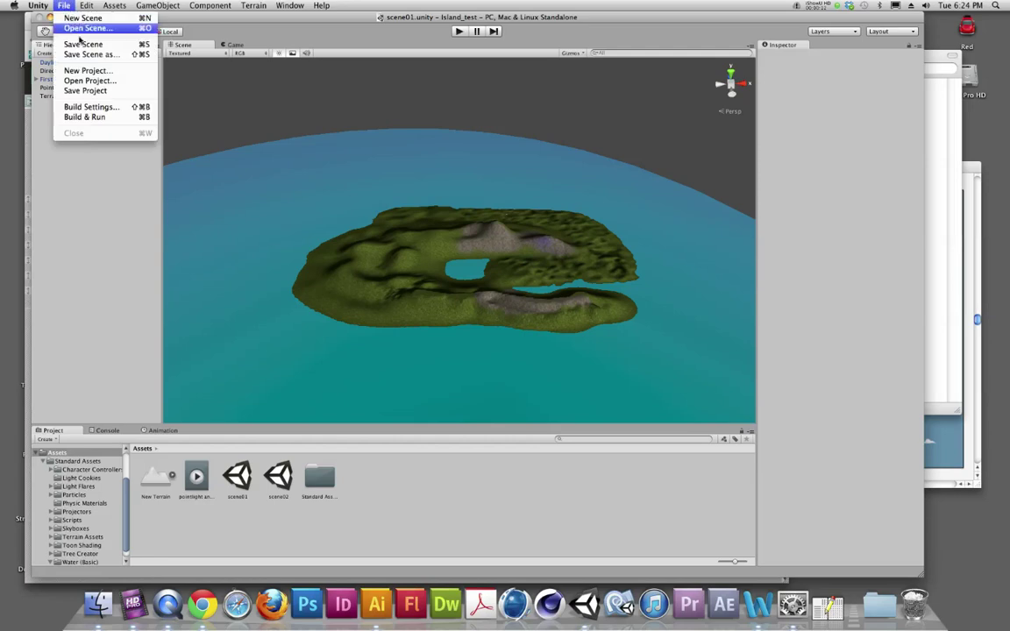
pyautogui.click(83, 71)
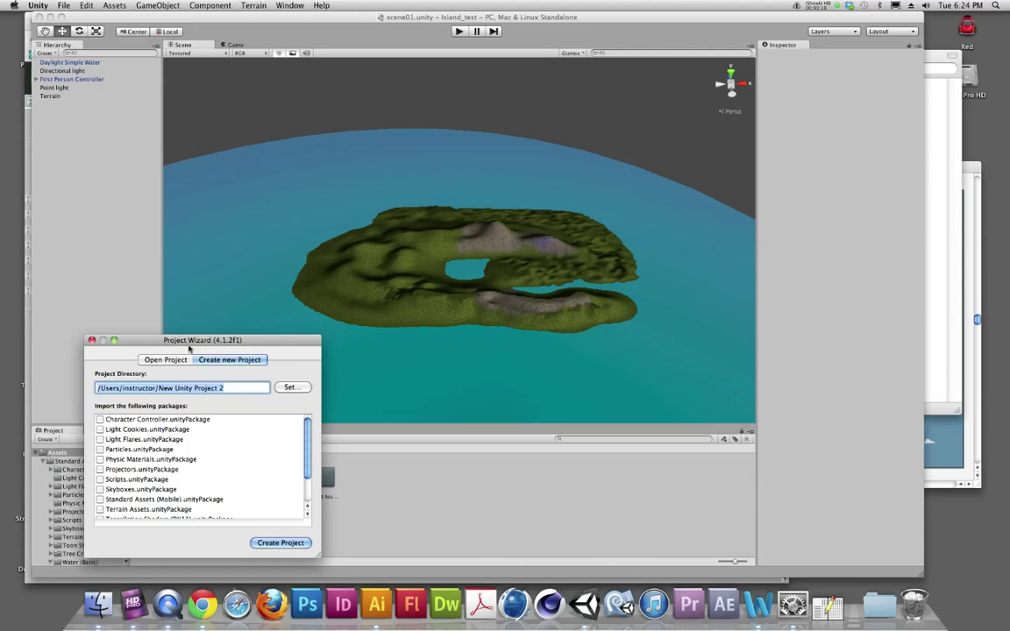
pyautogui.click(165, 360)
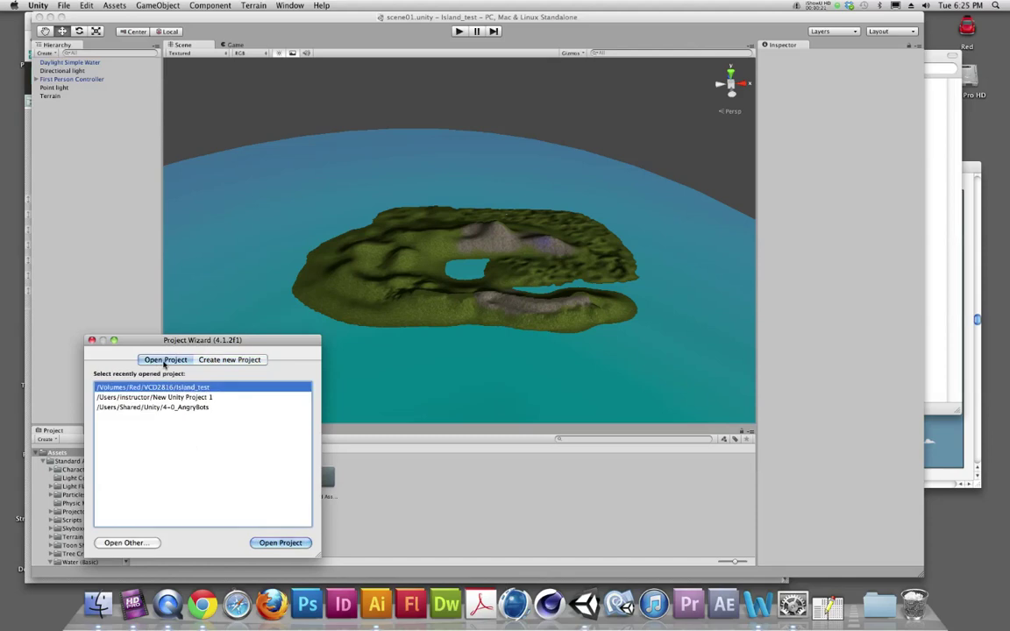
pyautogui.click(226, 359)
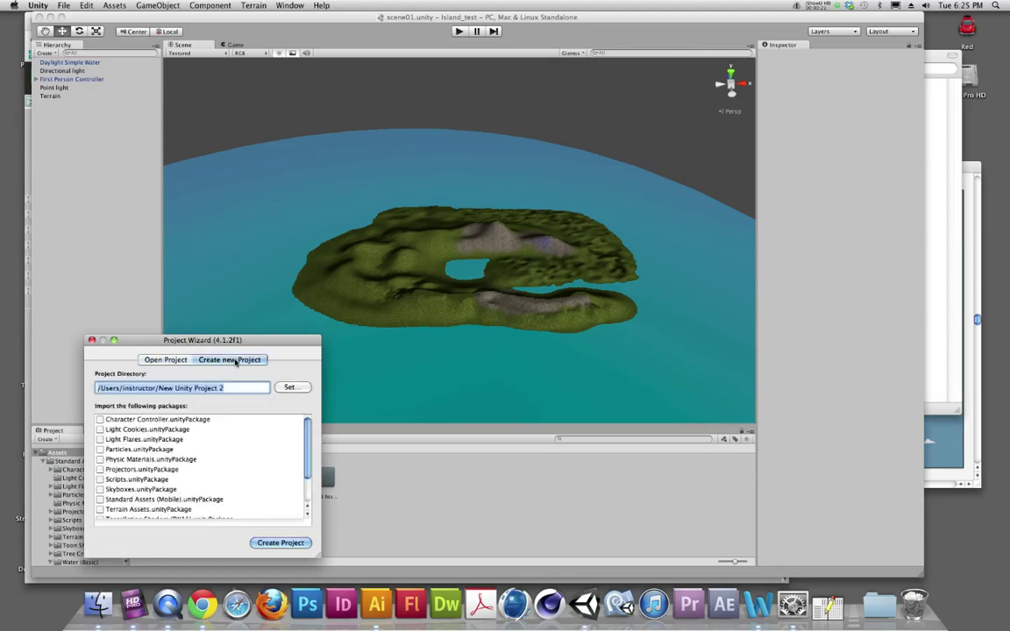
# Set the new project's location to an Island folder in Red/VCD2816.
pyautogui.click(290, 386)
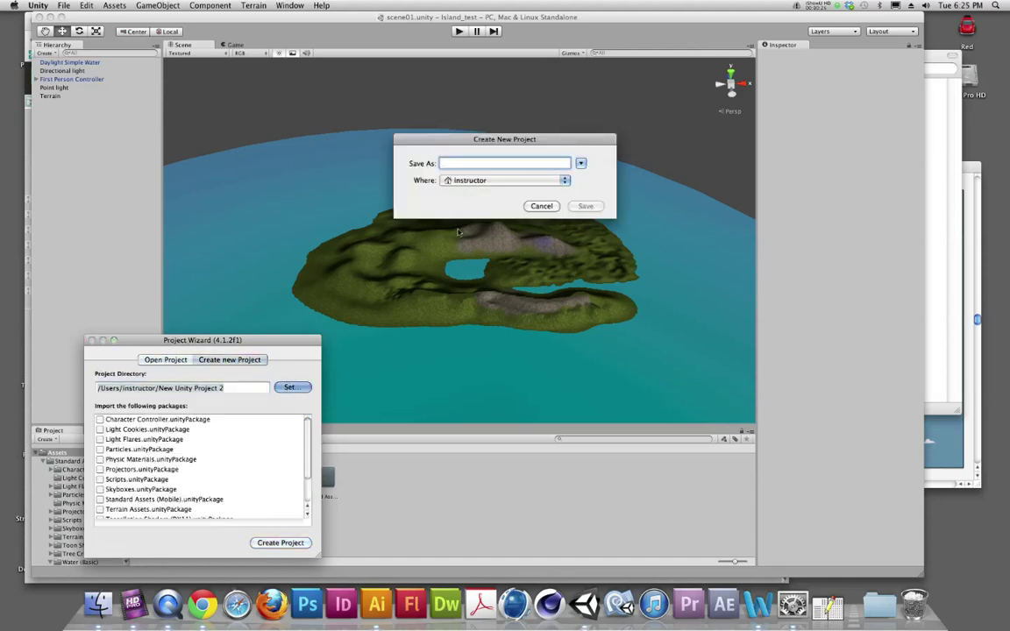
pyautogui.click(580, 163)
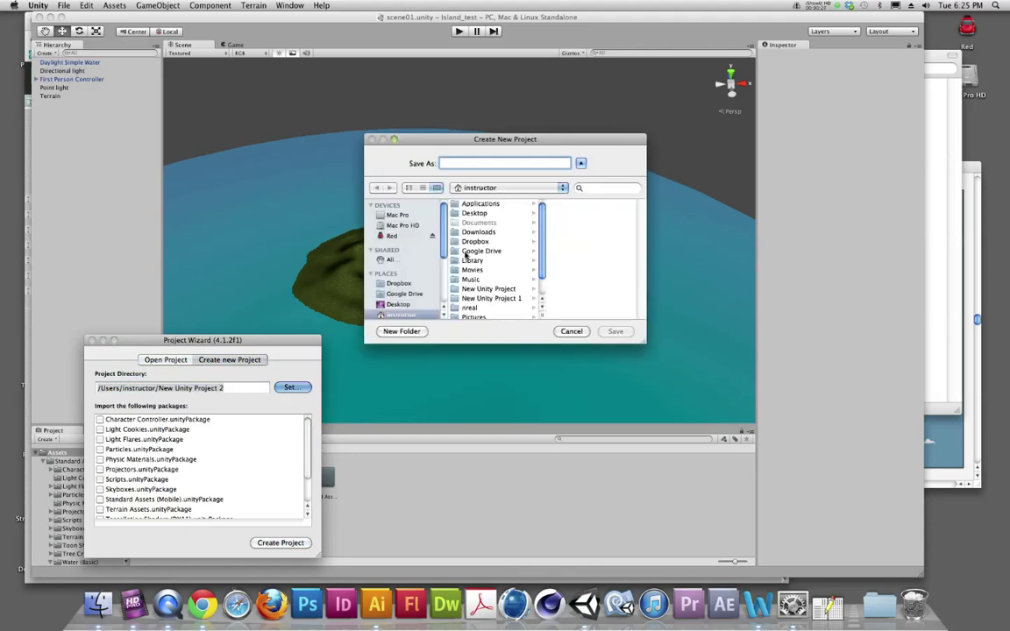
pyautogui.click(389, 237)
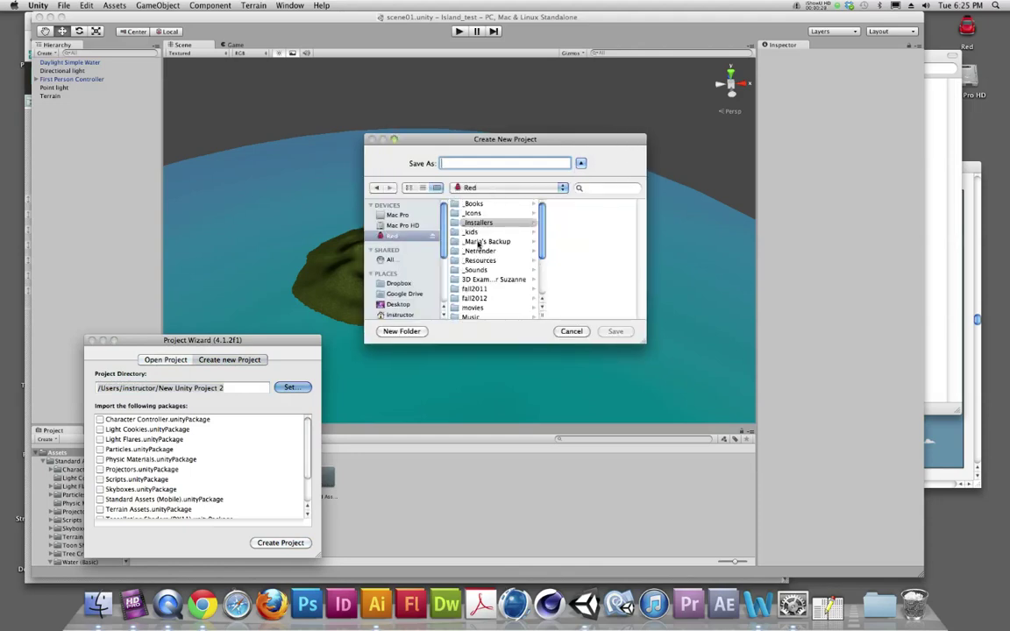
pyautogui.scroll(-3, 481, 289)
pyautogui.click(476, 294)
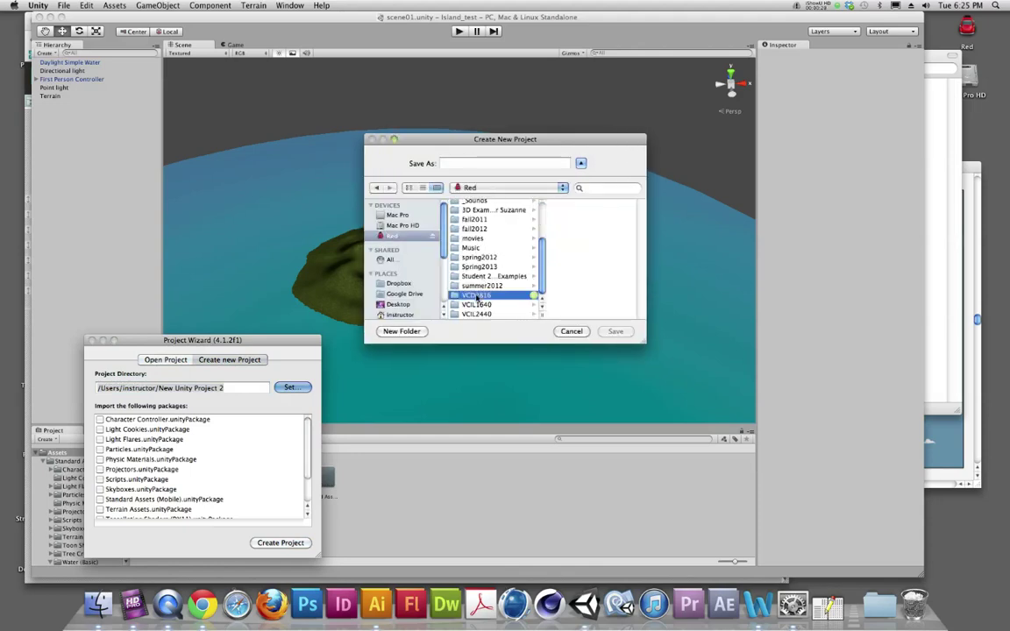
pyautogui.click(441, 164)
pyautogui.write('Island')
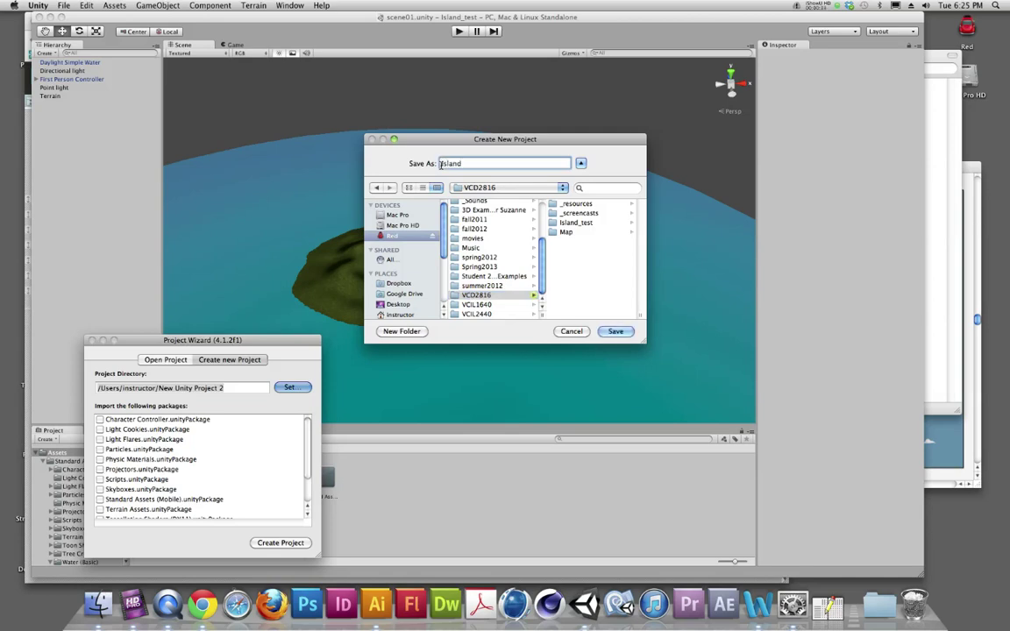
pyautogui.press('Return')
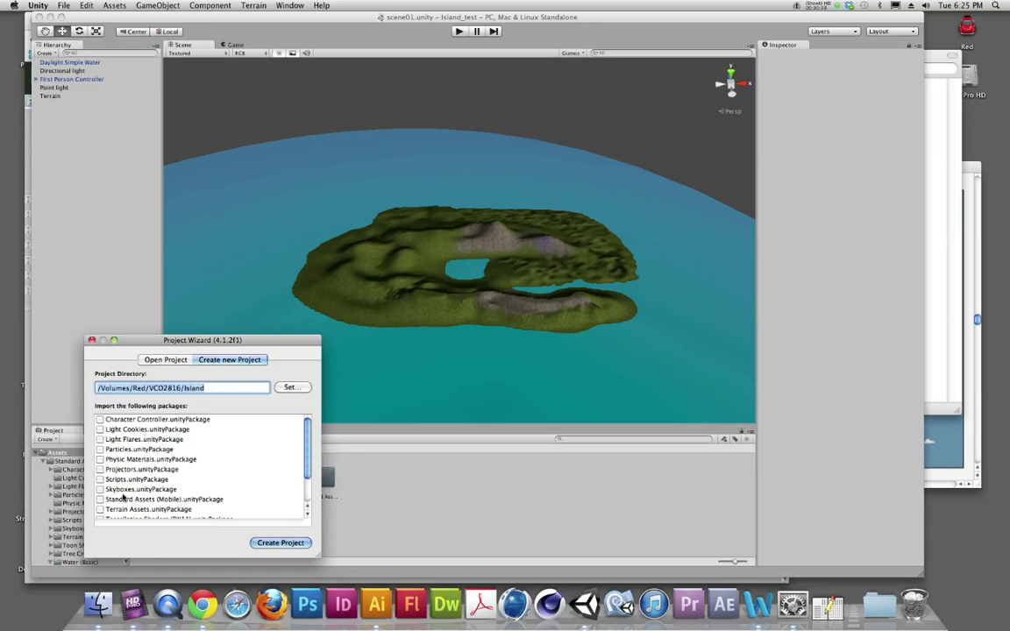
# Create the project with Character Controller, Particles, Projectors, Scripts, Skyboxes, Terrain Assets, Tree Creator and Water (Basic).
pyautogui.click(100, 420)
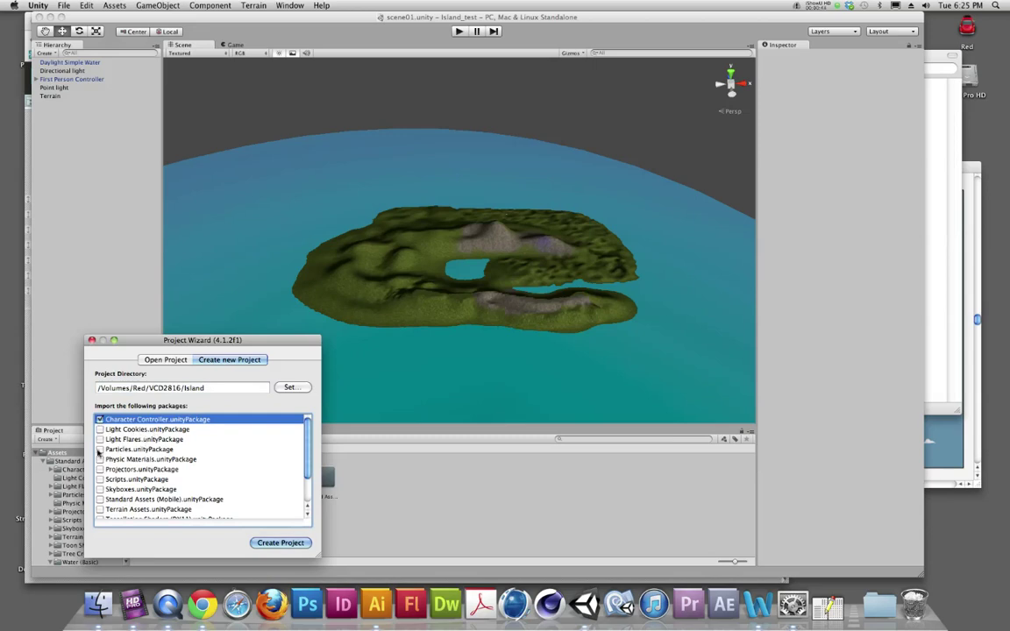
pyautogui.click(100, 449)
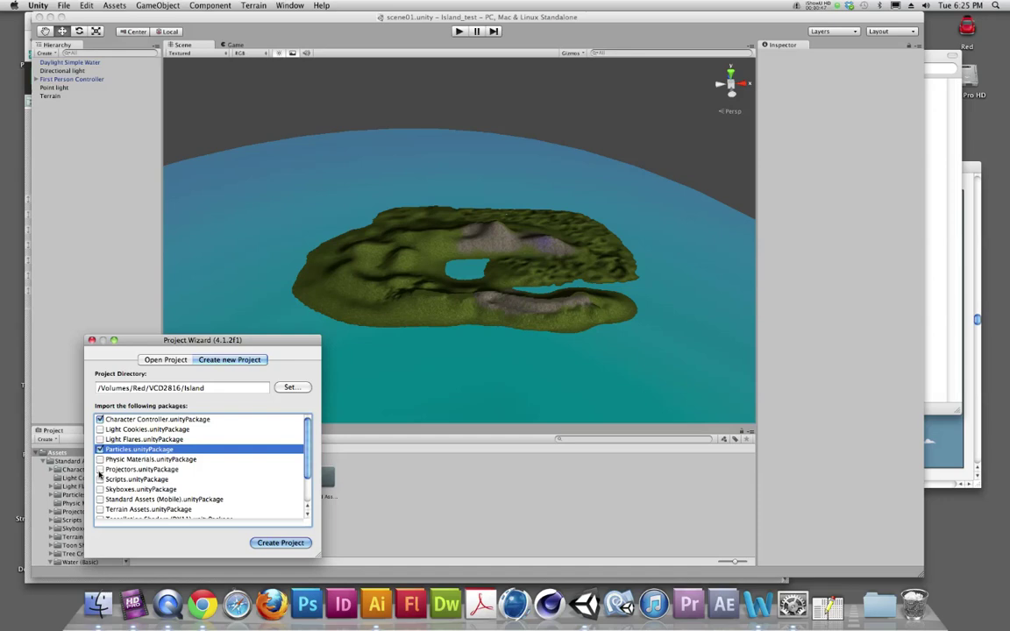
pyautogui.click(100, 469)
pyautogui.click(100, 480)
pyautogui.click(100, 488)
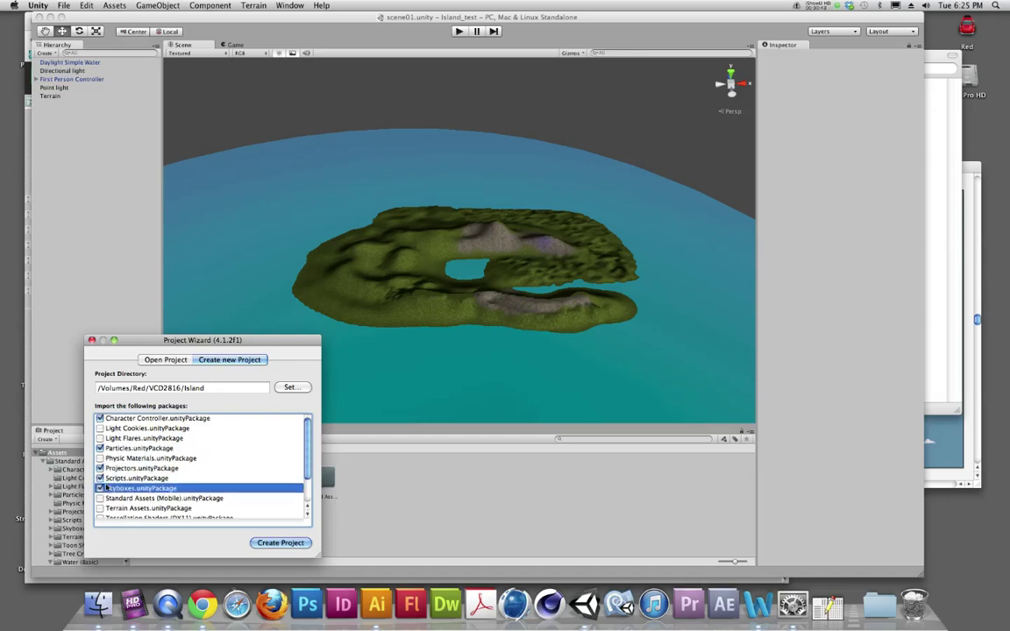
pyautogui.scroll(-3, 101, 482)
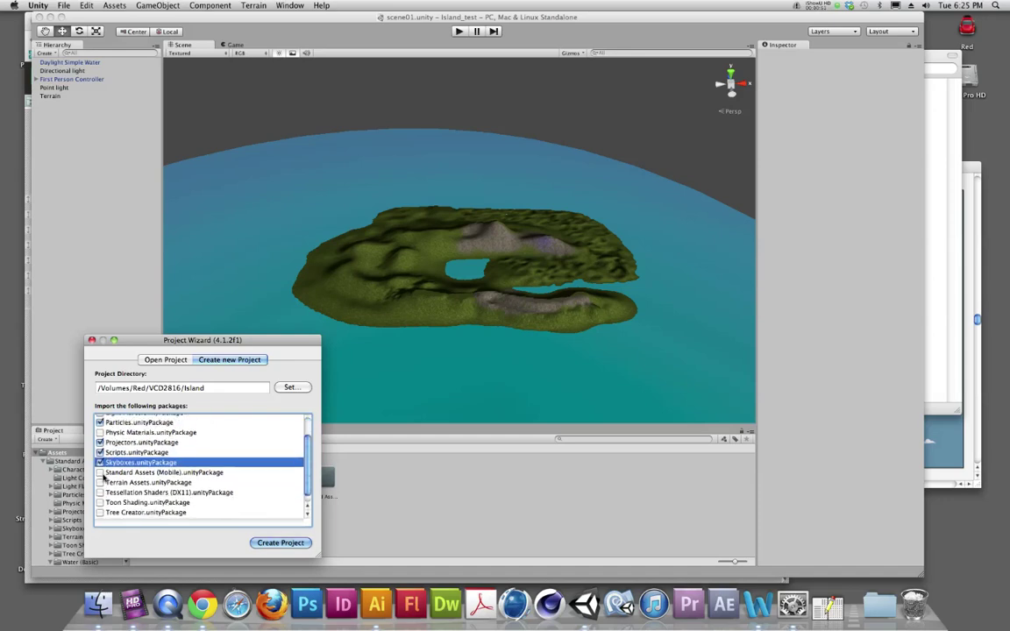
pyautogui.click(99, 482)
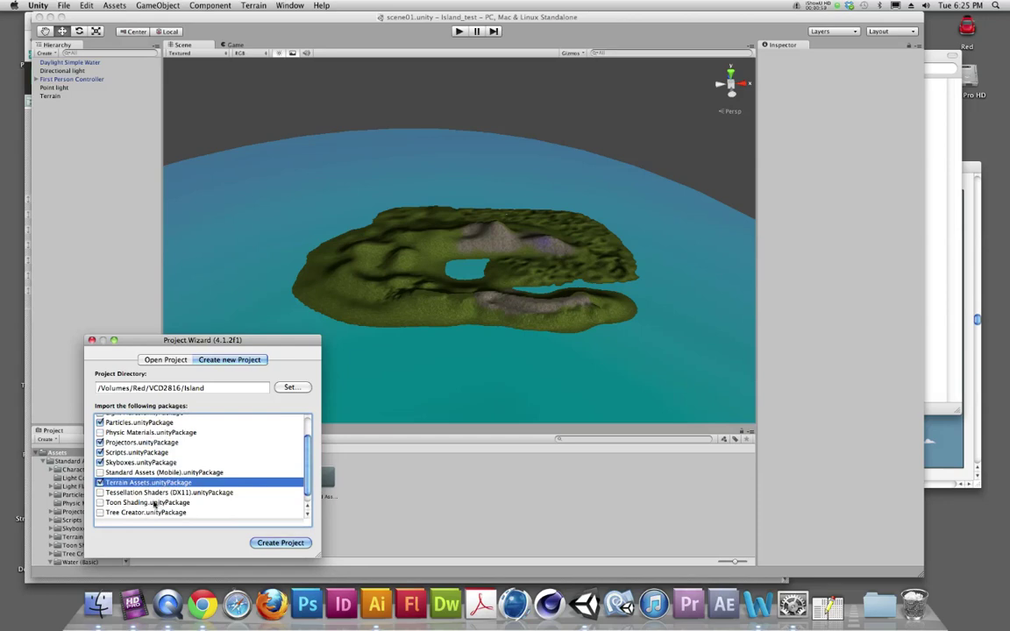
pyautogui.scroll(-1, 132, 504)
pyautogui.click(100, 503)
pyautogui.click(100, 513)
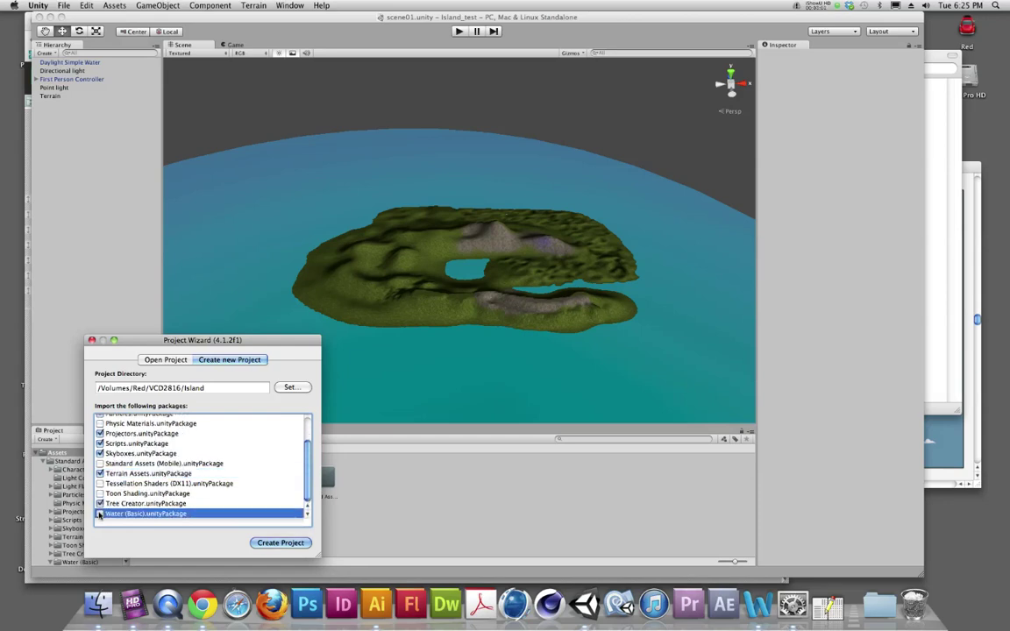
pyautogui.click(281, 542)
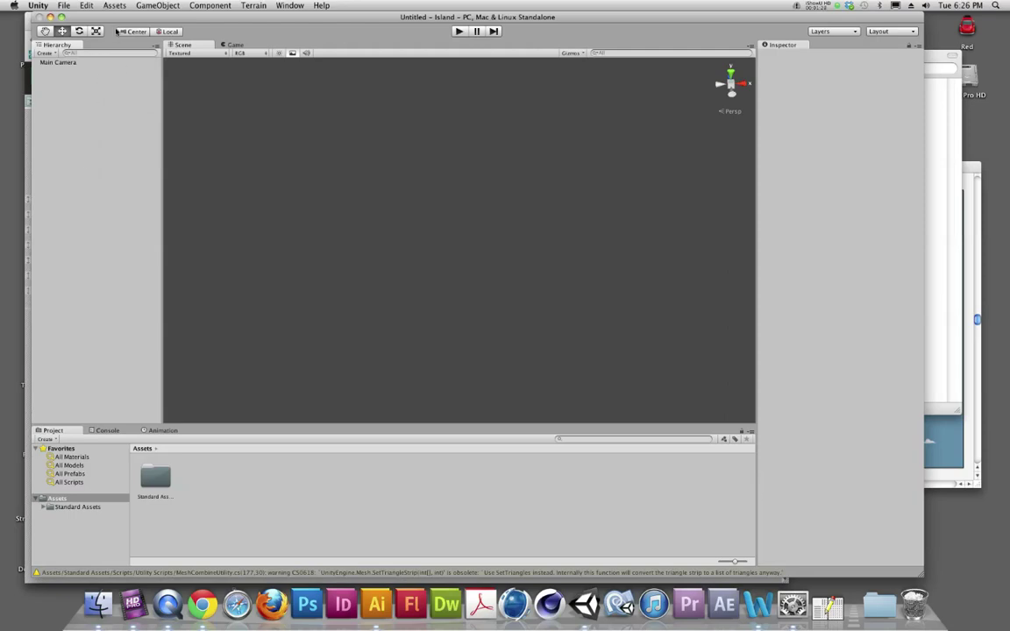
pyautogui.click(112, 4)
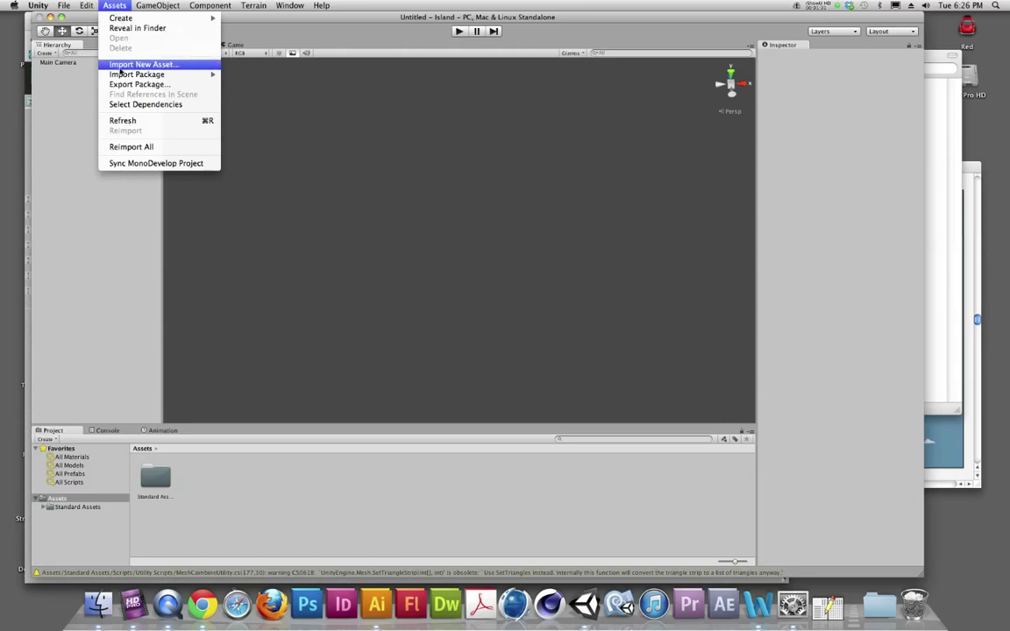
pyautogui.moveTo(167, 75)
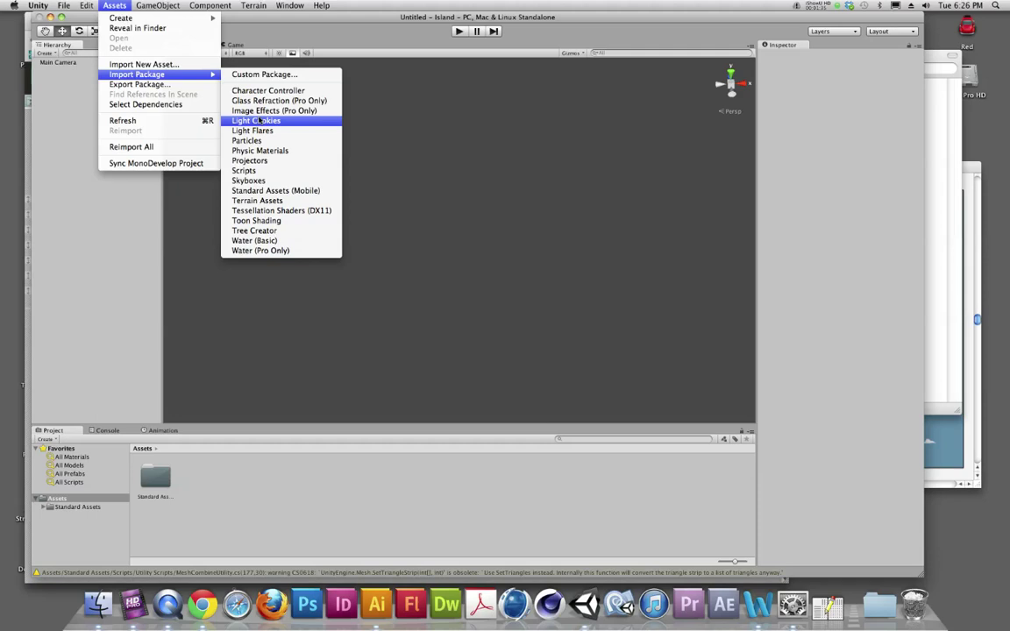
pyautogui.click(123, 247)
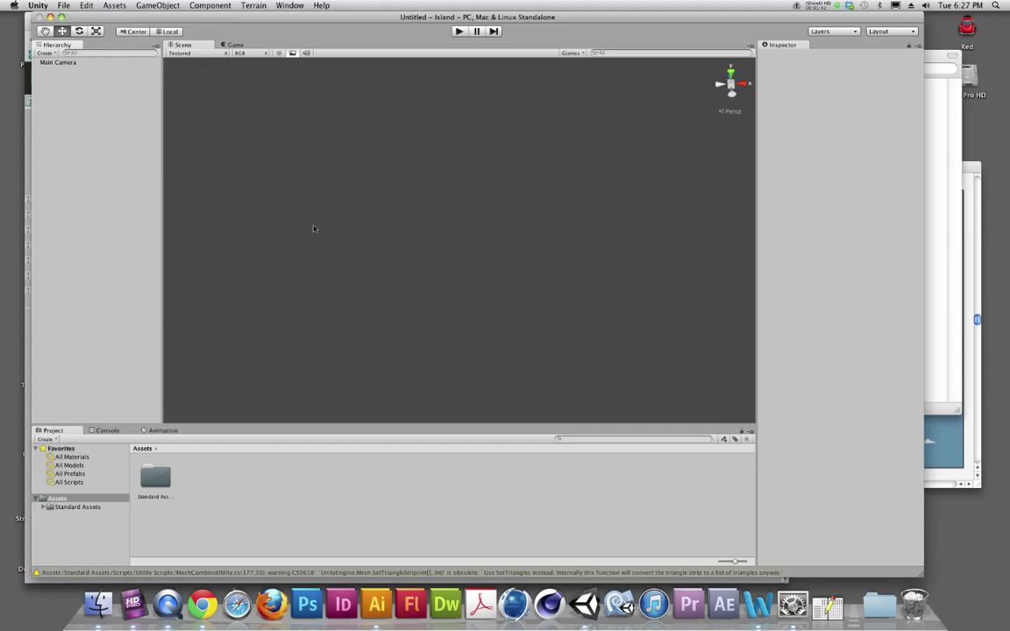
# Create a new flat Terrain object and save the scene as scene01.
pyautogui.click(253, 5)
pyautogui.click(258, 17)
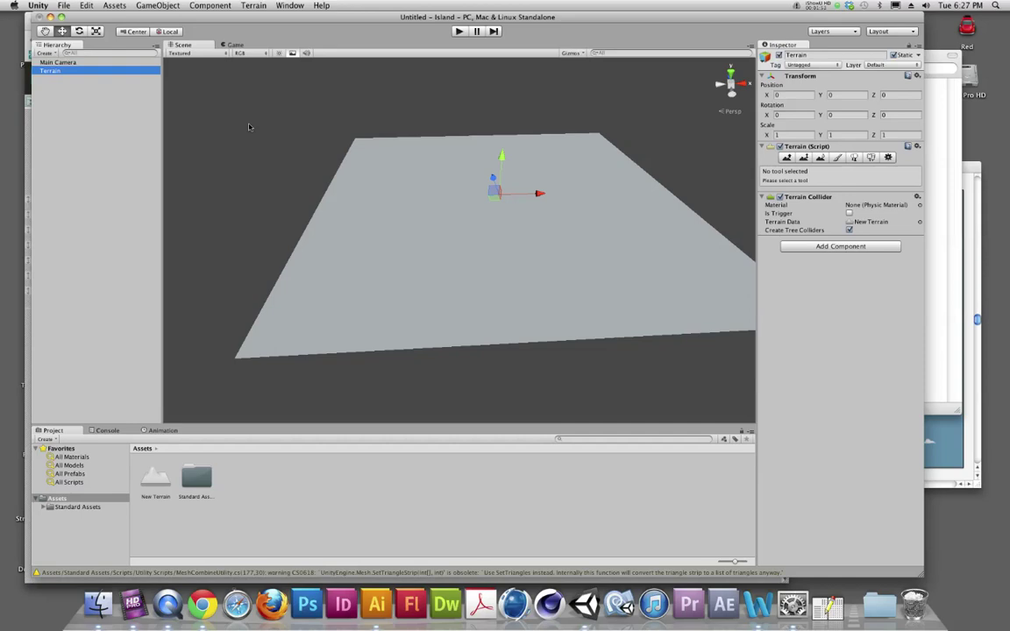
pyautogui.click(58, 5)
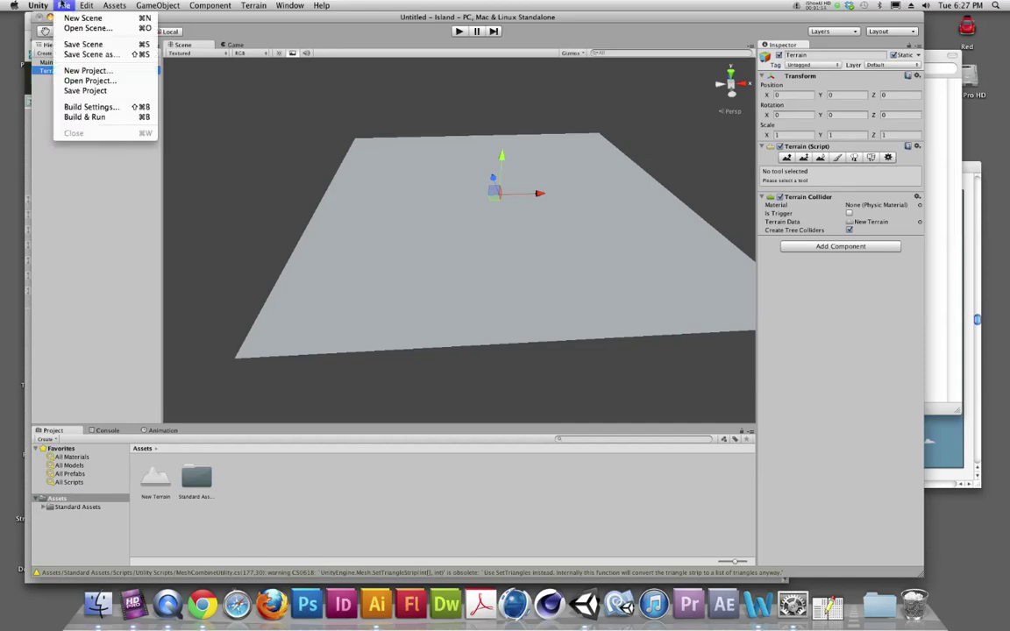
pyautogui.click(81, 44)
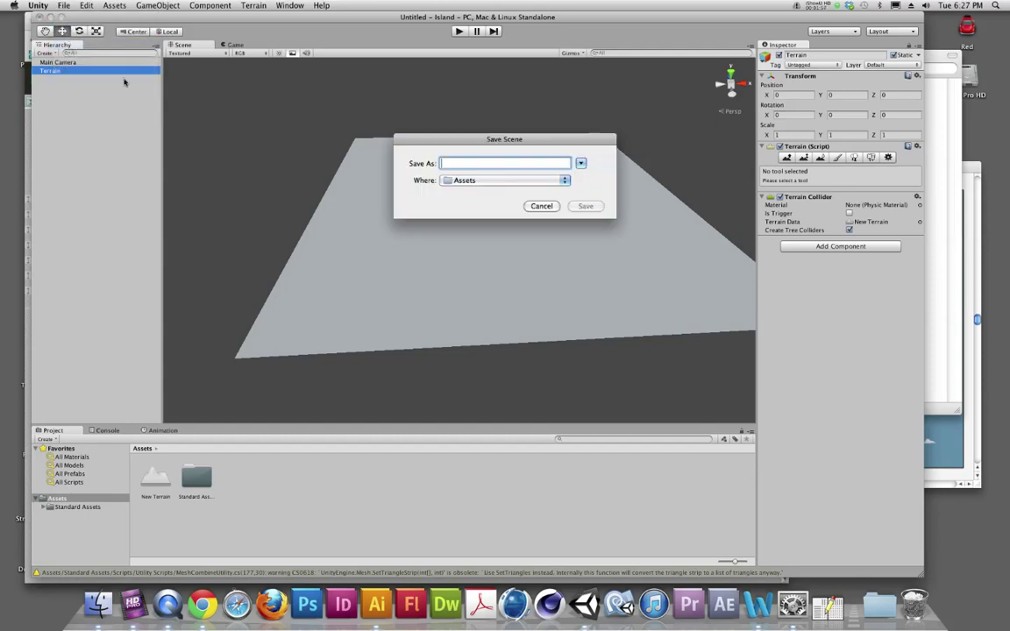
pyautogui.write('scene01')
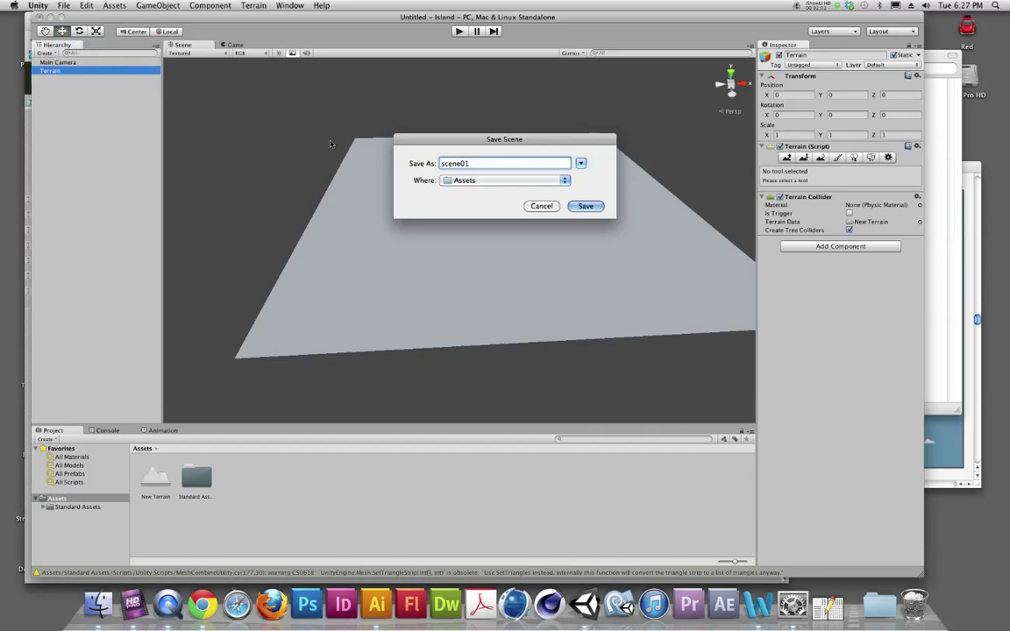
pyautogui.press('Return')
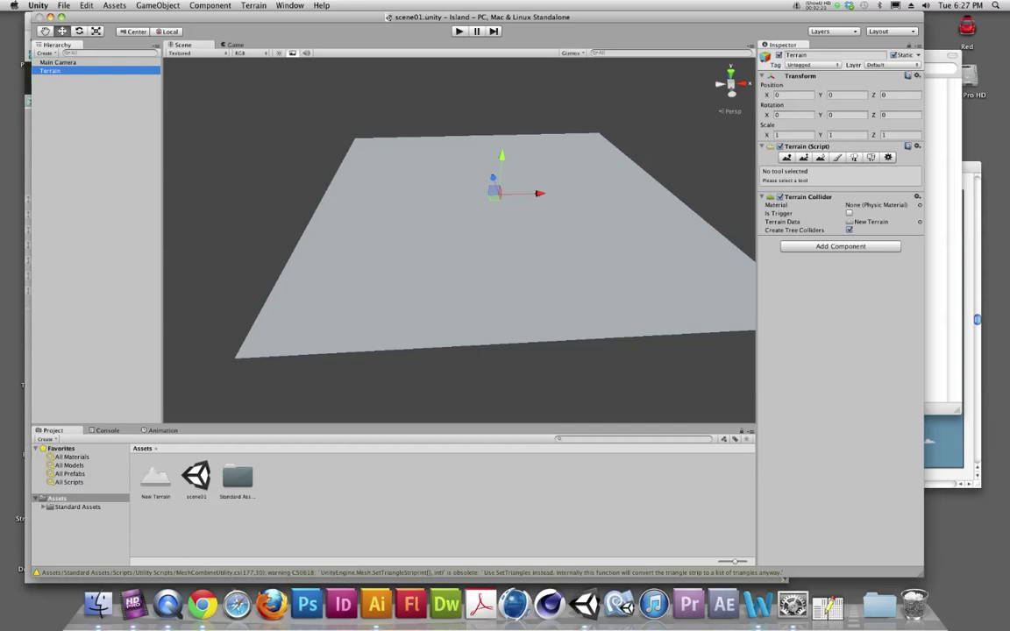
pyautogui.click(250, 5)
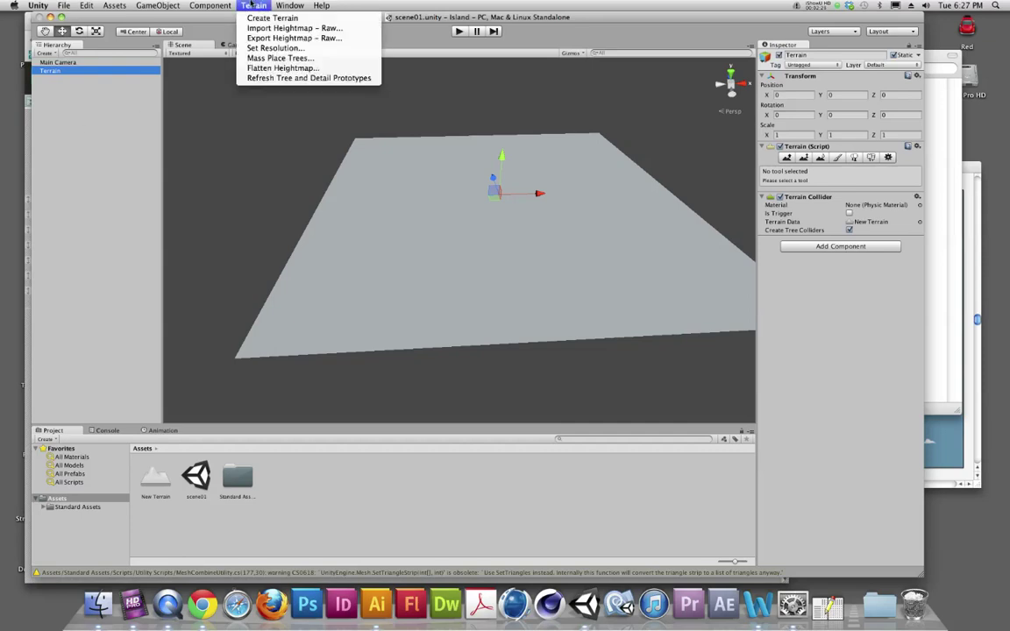
pyautogui.click(415, 98)
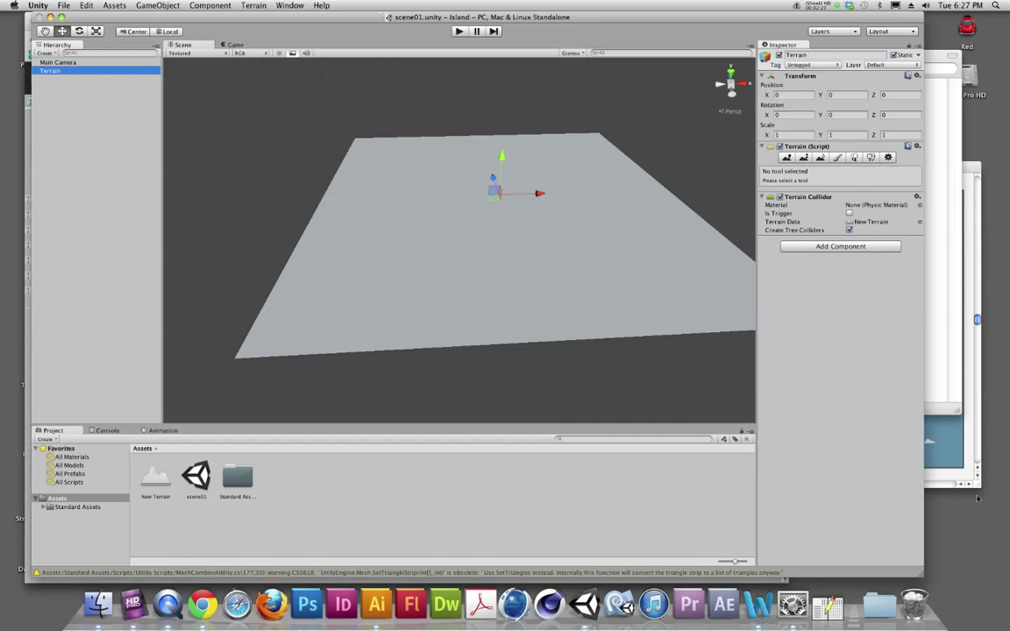
pyautogui.click(964, 473)
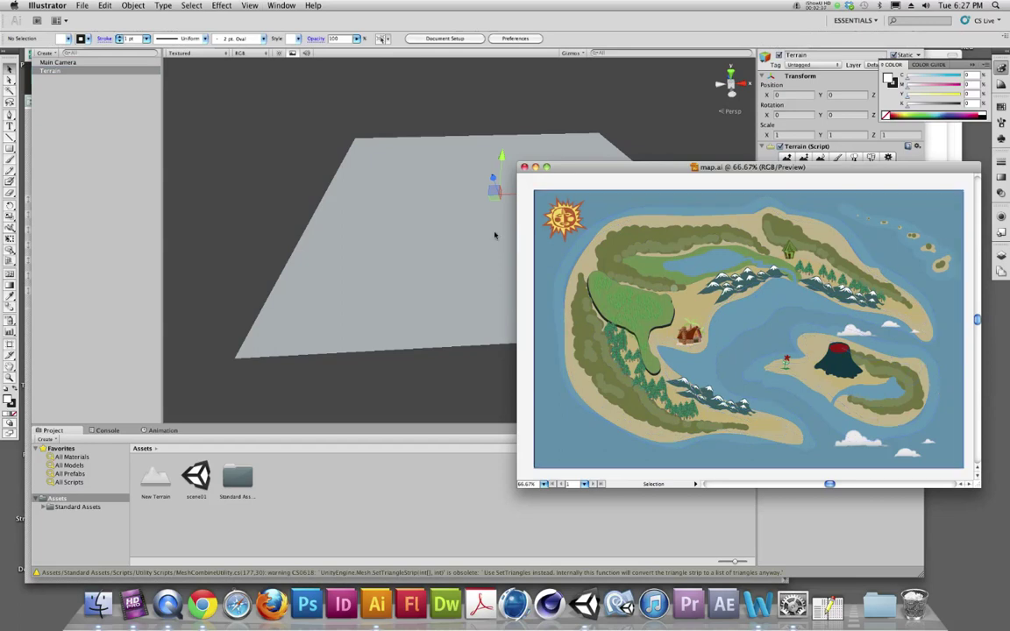
pyautogui.click(210, 186)
pyautogui.click(53, 70)
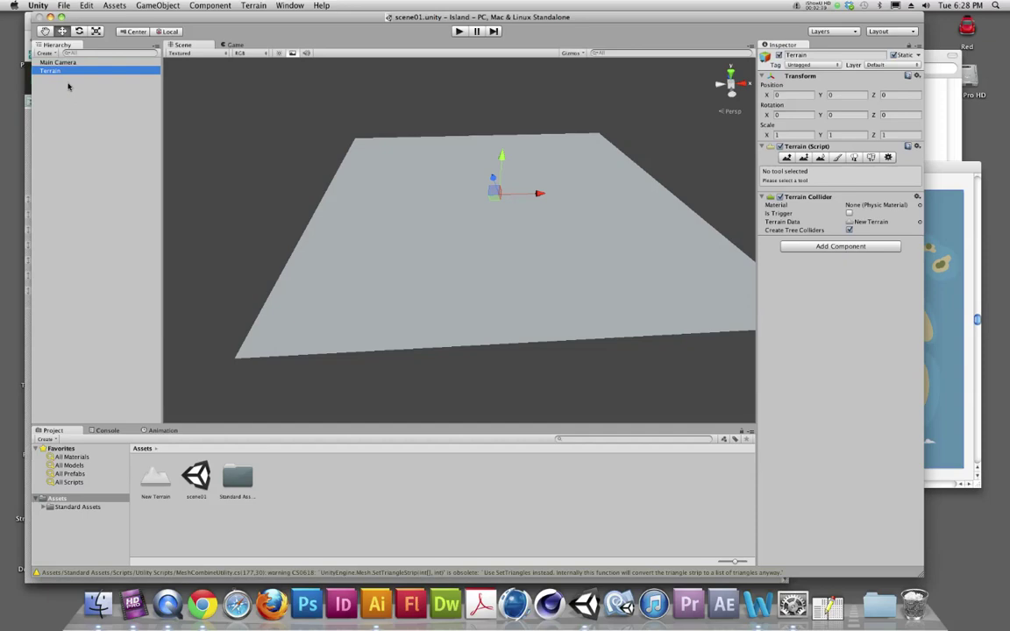
# Set the terrain resolution to width 1500, height 600 and length 1000.
pyautogui.click(253, 5)
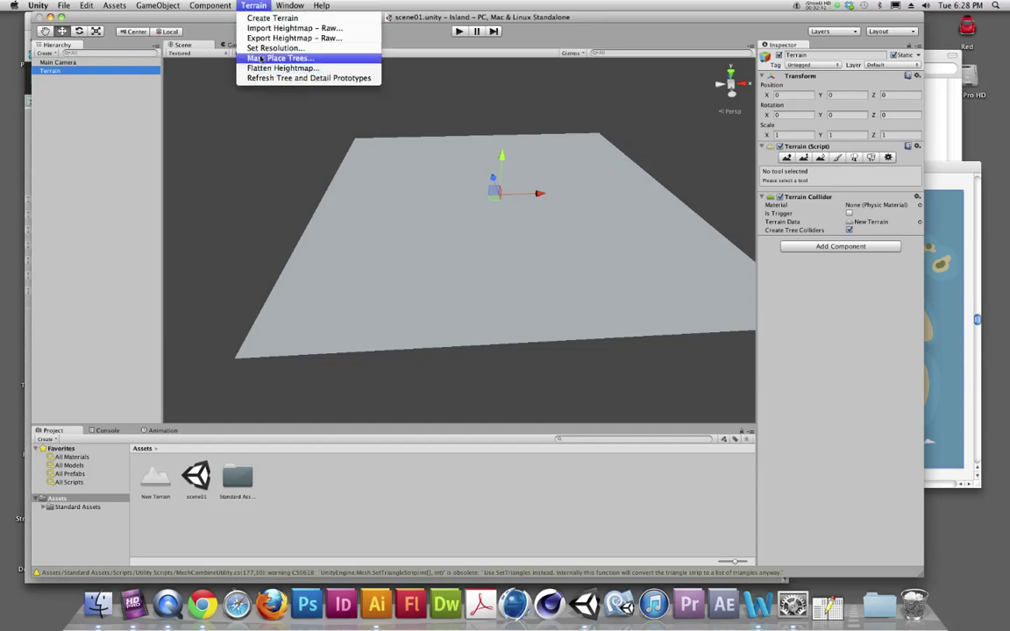
pyautogui.click(263, 48)
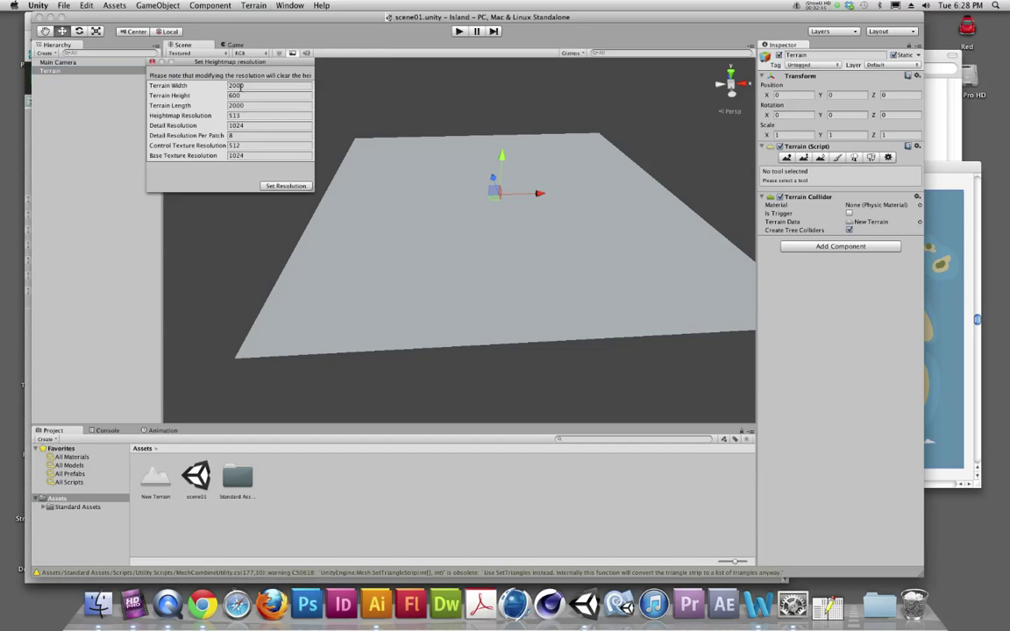
pyautogui.click(176, 84)
pyautogui.write('1500')
pyautogui.press('Delete')
pyautogui.press('Delete')
pyautogui.press('Delete')
pyautogui.press('Delete')
pyautogui.click(247, 106)
pyautogui.doubleClick(247, 106)
pyautogui.write('10')
pyautogui.click(278, 185)
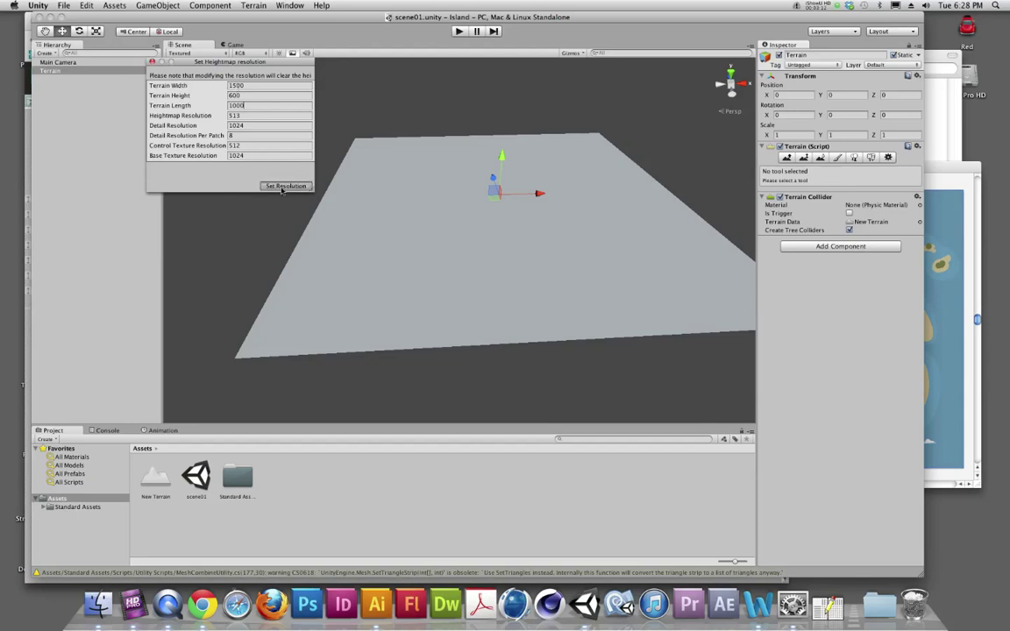
# Orbit the Scene view to look down on the terrain, then select Terrain in the Hierarchy.
pyautogui.keyDown('alt'); pyautogui.moveTo(457, 312); pyautogui.dragTo(450, 350); pyautogui.keyUp('alt')
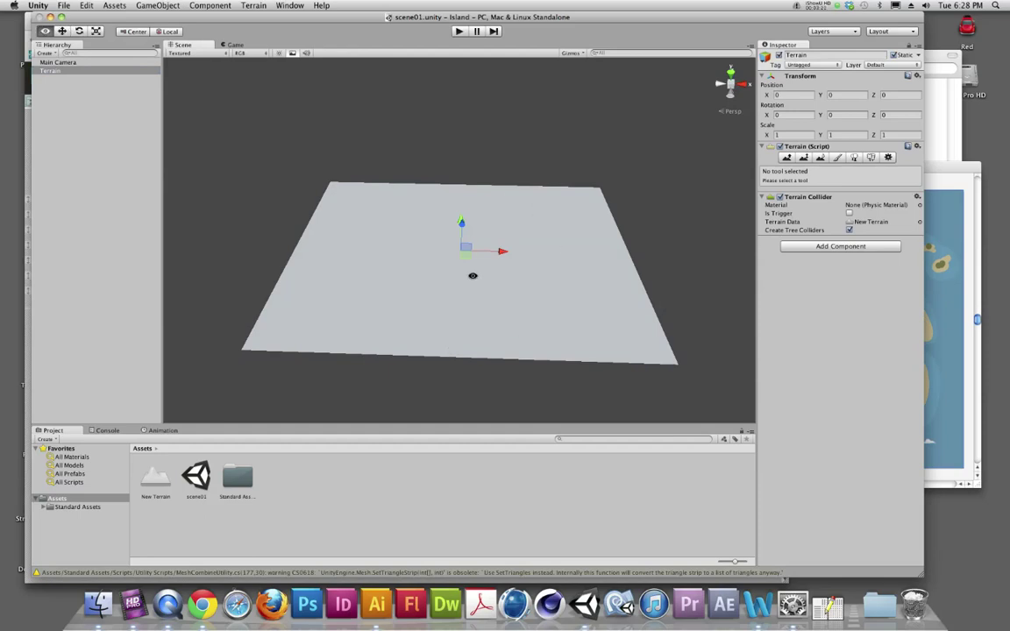
pyautogui.keyDown('alt'); pyautogui.moveTo(470, 277); pyautogui.dragTo(477, 352); pyautogui.keyUp('alt')
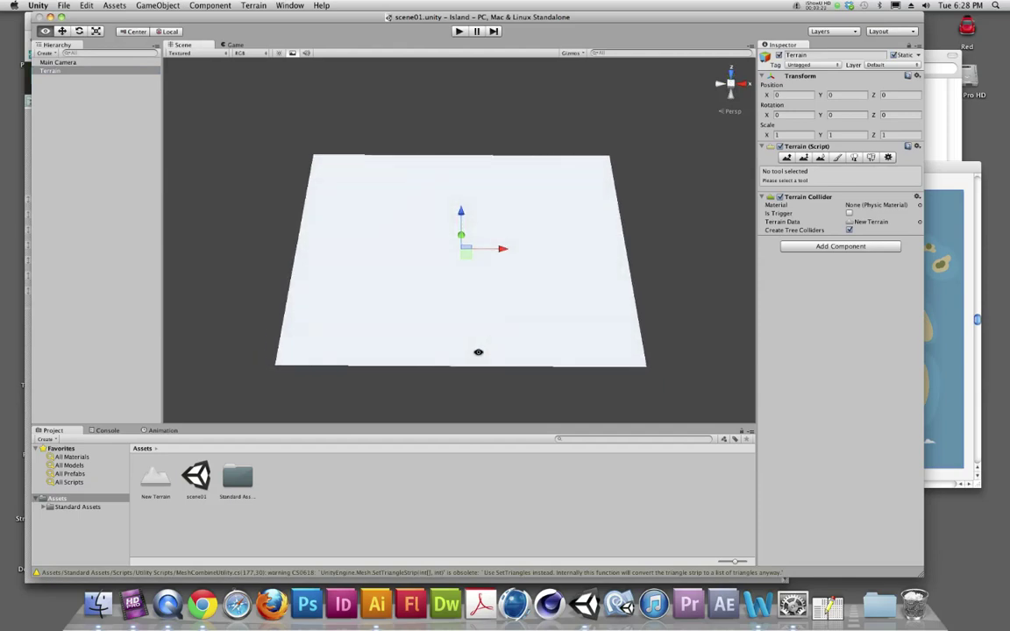
pyautogui.click(46, 71)
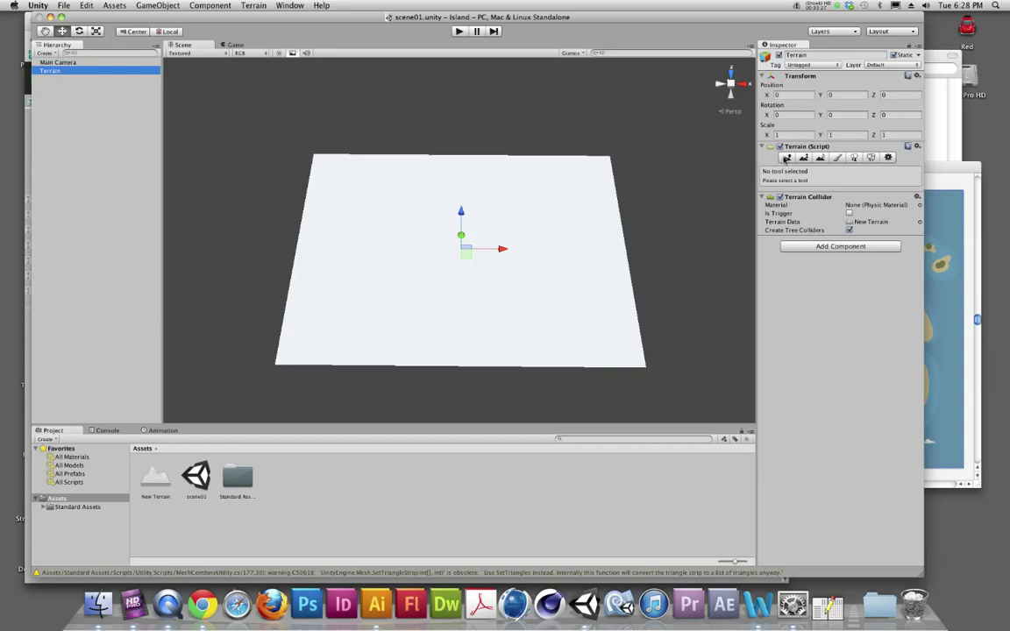
# Choose the Raise/Lower Terrain tool with a smaller brush size and slightly lower opacity.
pyautogui.click(786, 157)
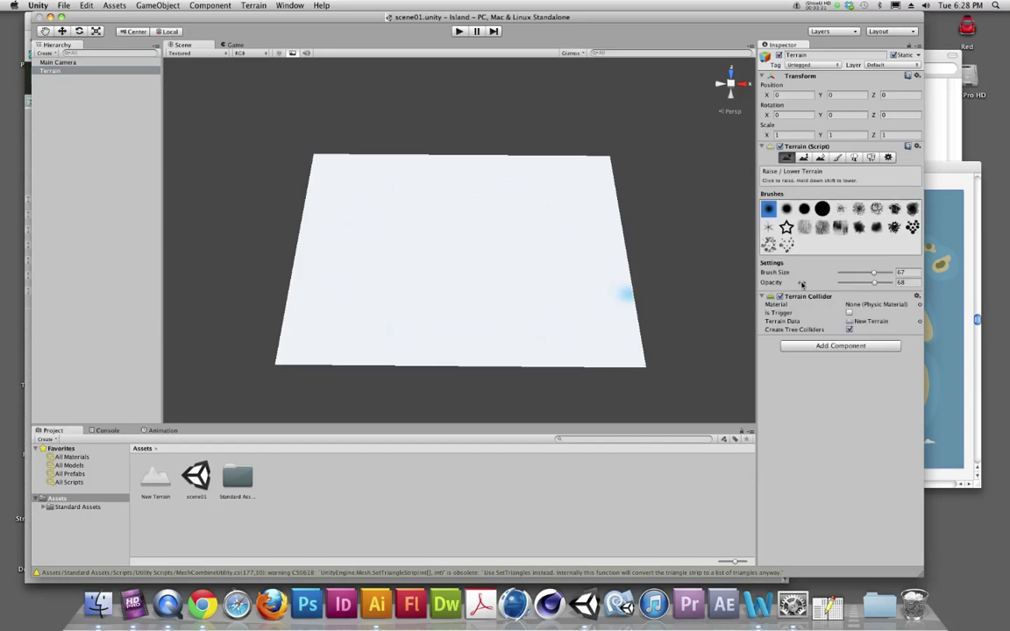
pyautogui.moveTo(873, 275); pyautogui.dragTo(864, 275)
pyautogui.moveTo(867, 284); pyautogui.dragTo(864, 284)
# Paint a raised C-shaped ridge and a mound near the terrain's right side.
pyautogui.click(542, 211)
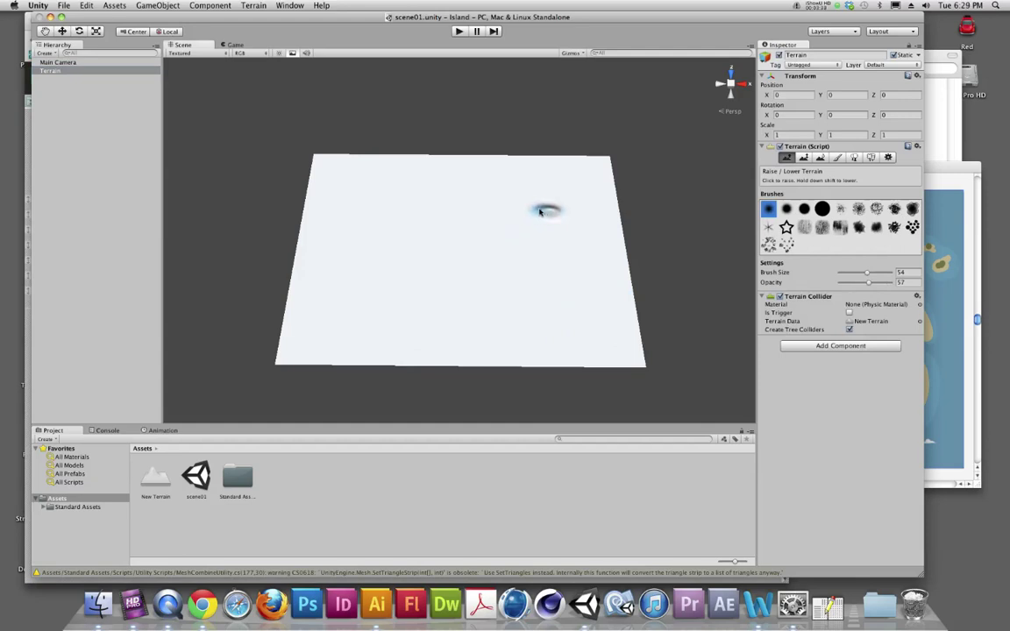
pyautogui.moveTo(542, 211)
pyautogui.mouseDown()
pyautogui.moveTo(405, 194)
pyautogui.moveTo(342, 219)
pyautogui.moveTo(327, 299)
pyautogui.moveTo(379, 341)
pyautogui.moveTo(505, 352)
pyautogui.moveTo(552, 338)
pyautogui.moveTo(476, 316)
pyautogui.moveTo(419, 276)
pyautogui.moveTo(422, 243)
pyautogui.moveTo(464, 229)
pyautogui.moveTo(555, 226)
pyautogui.moveTo(552, 215)
pyautogui.mouseUp()
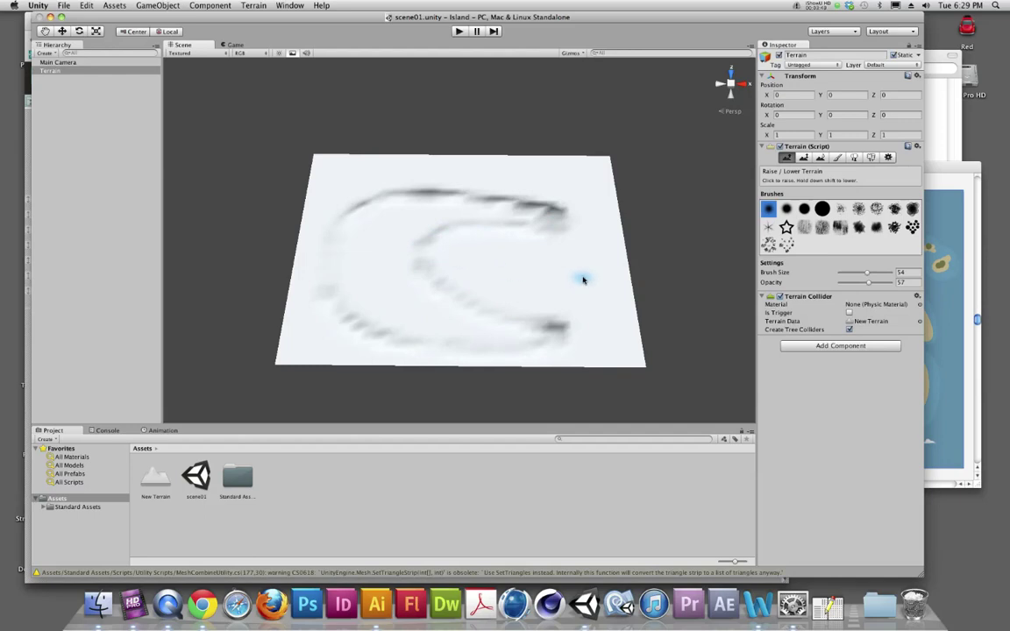
pyautogui.moveTo(602, 263)
pyautogui.mouseDown()
pyautogui.moveTo(557, 278)
pyautogui.moveTo(583, 274)
pyautogui.mouseUp()
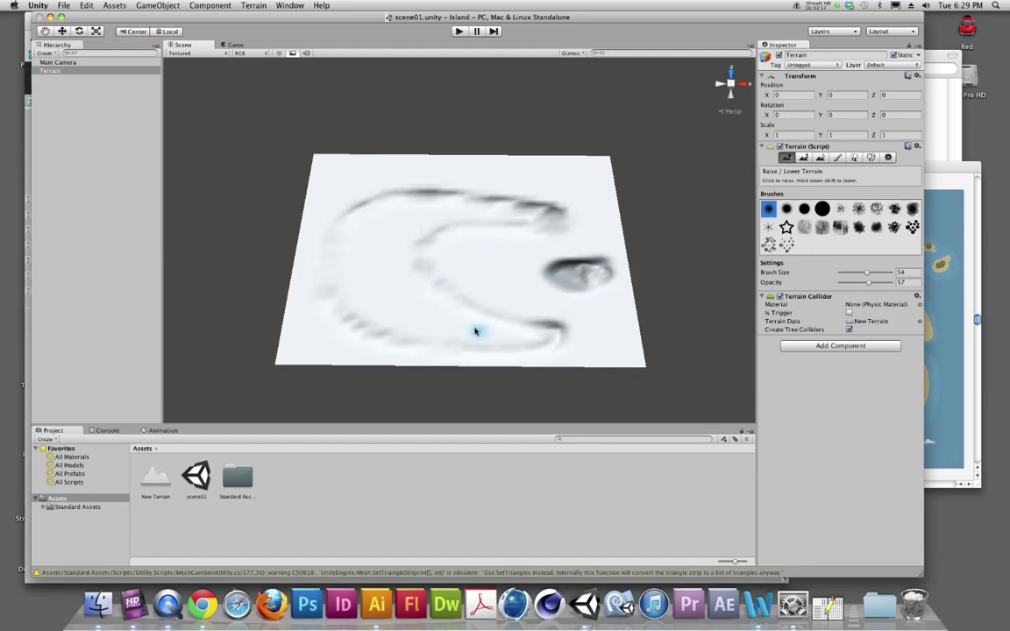
pyautogui.keyDown('alt'); pyautogui.moveTo(449, 327); pyautogui.dragTo(446, 288); pyautogui.keyUp('alt')
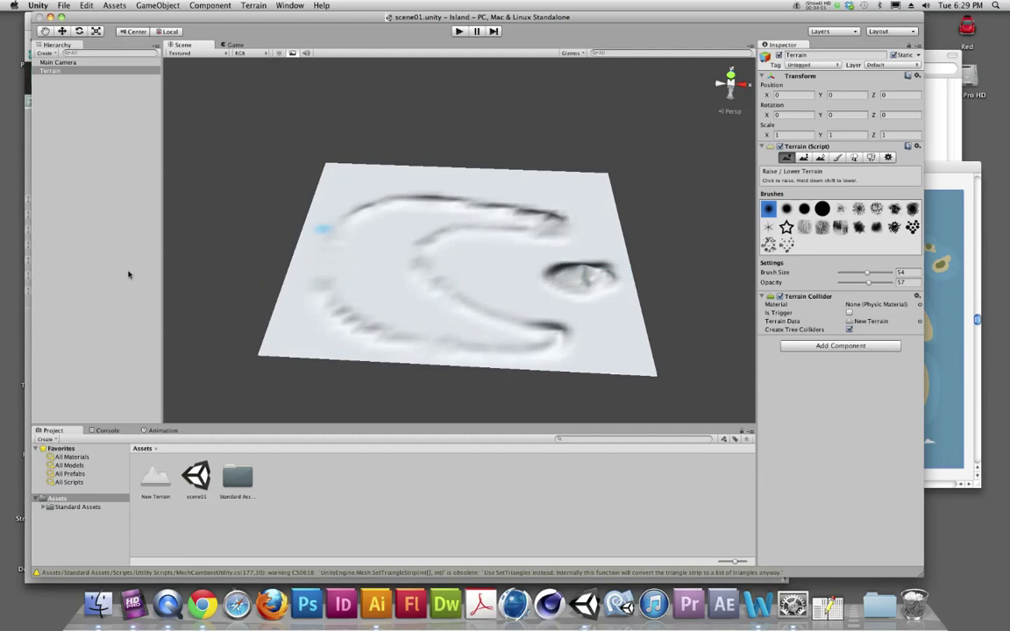
# Drop a First Person Controller from Character Controllers onto the terrain and delete the Main Camera.
pyautogui.click(44, 506)
pyautogui.click(86, 515)
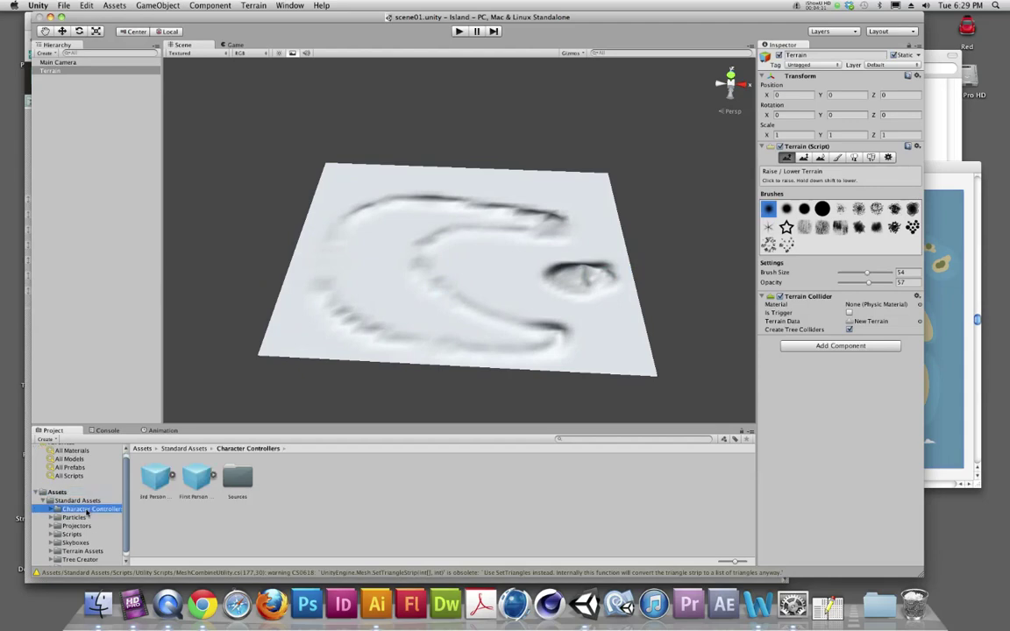
pyautogui.moveTo(198, 478); pyautogui.dragTo(386, 317)
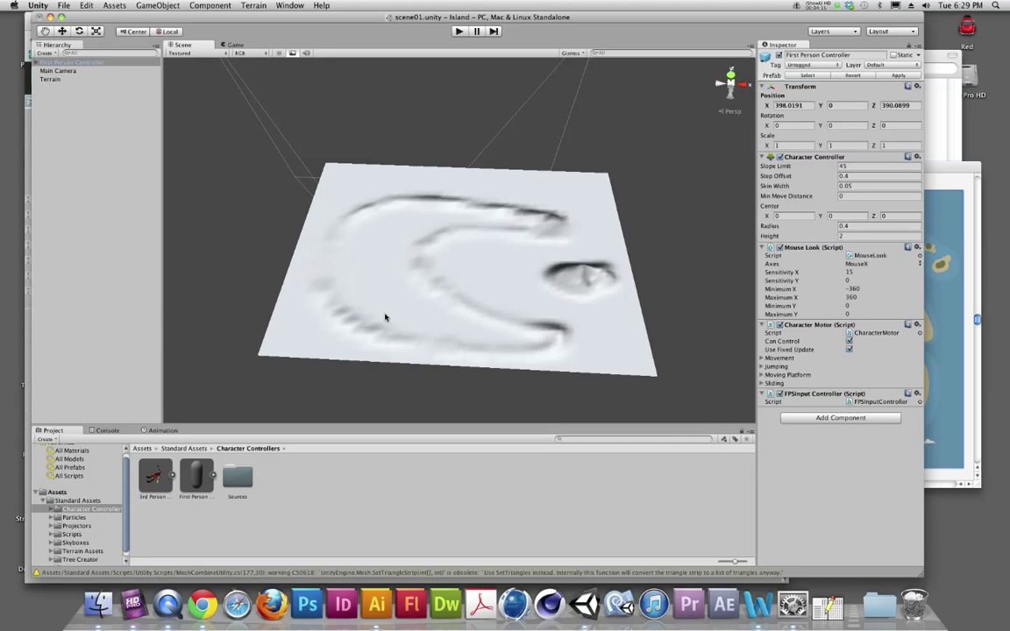
pyautogui.click(57, 71)
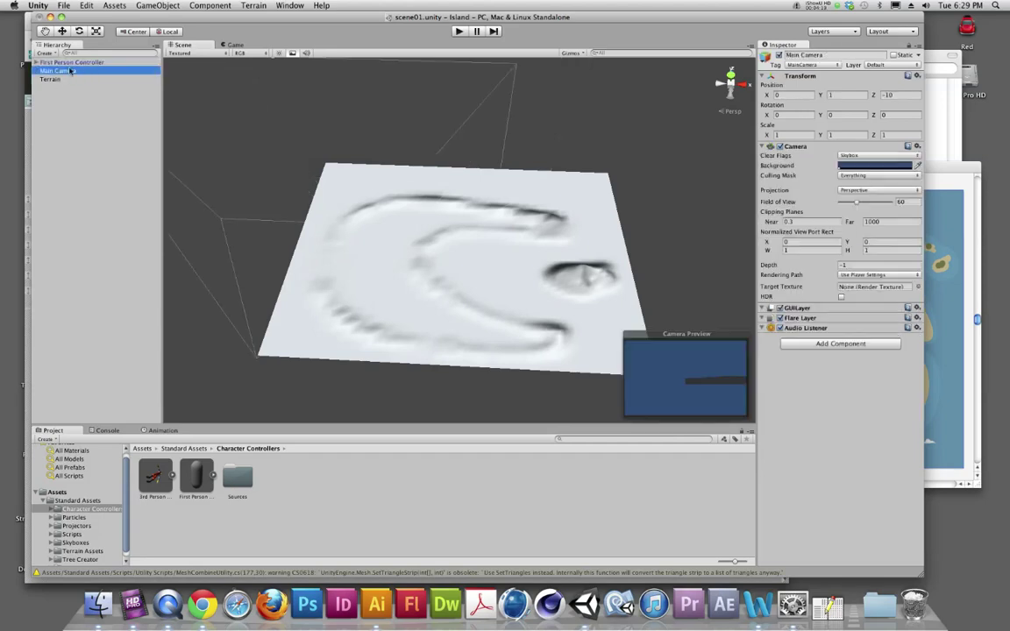
pyautogui.click(69, 64)
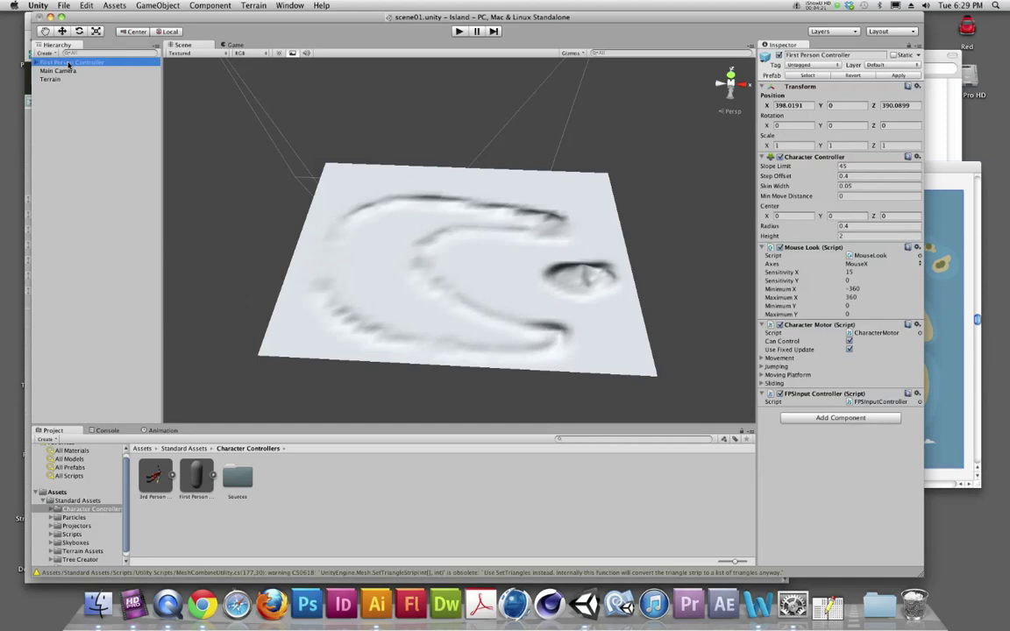
pyautogui.click(67, 71)
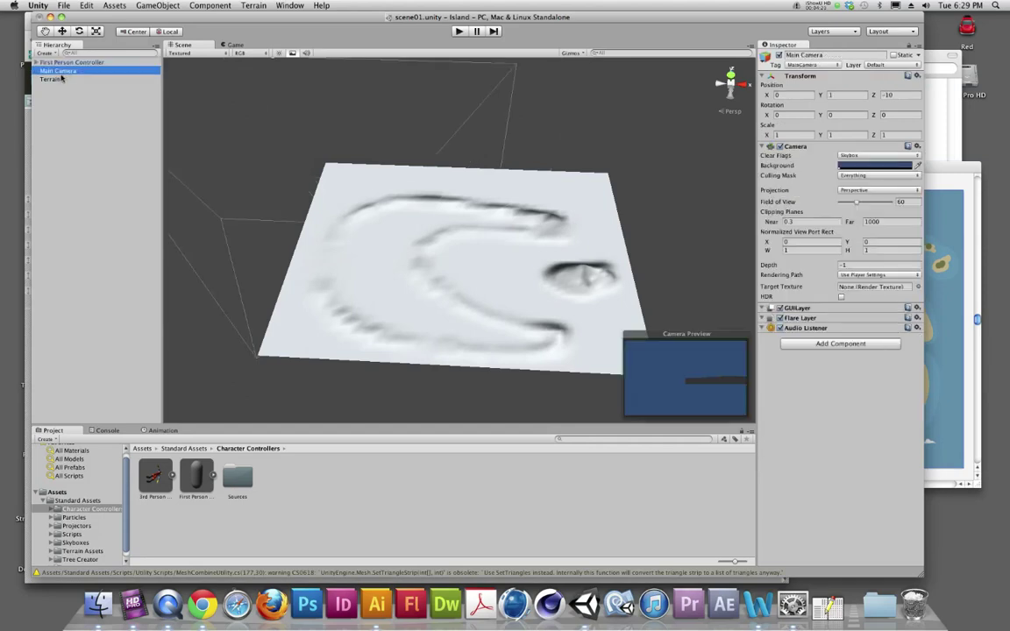
pyautogui.press('super+BackSpace')
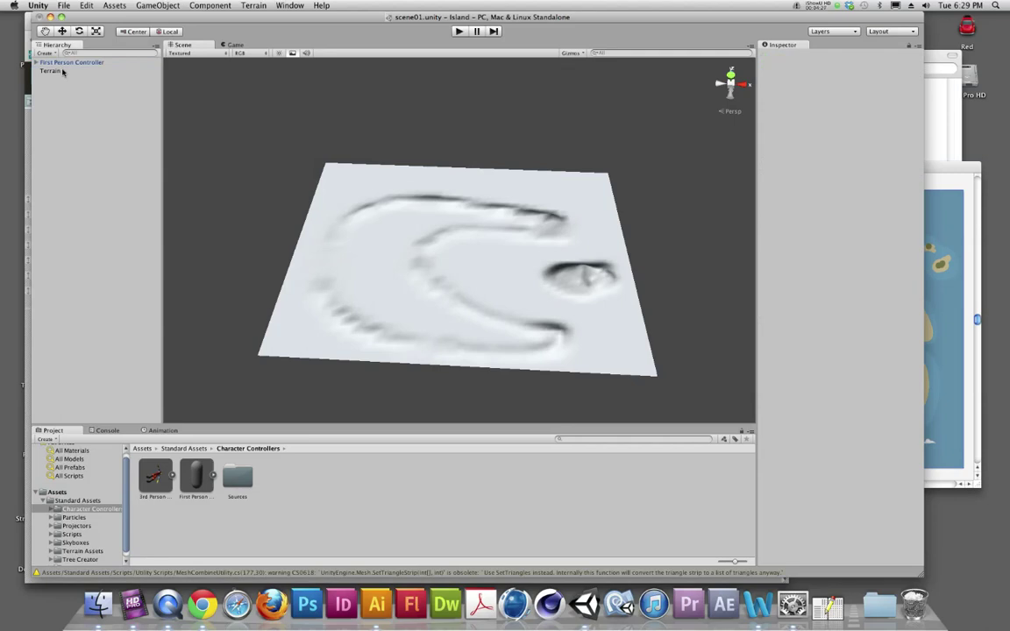
# Lift the controller to Y 23.23145 with the Move tool and start Play mode.
pyautogui.click(61, 63)
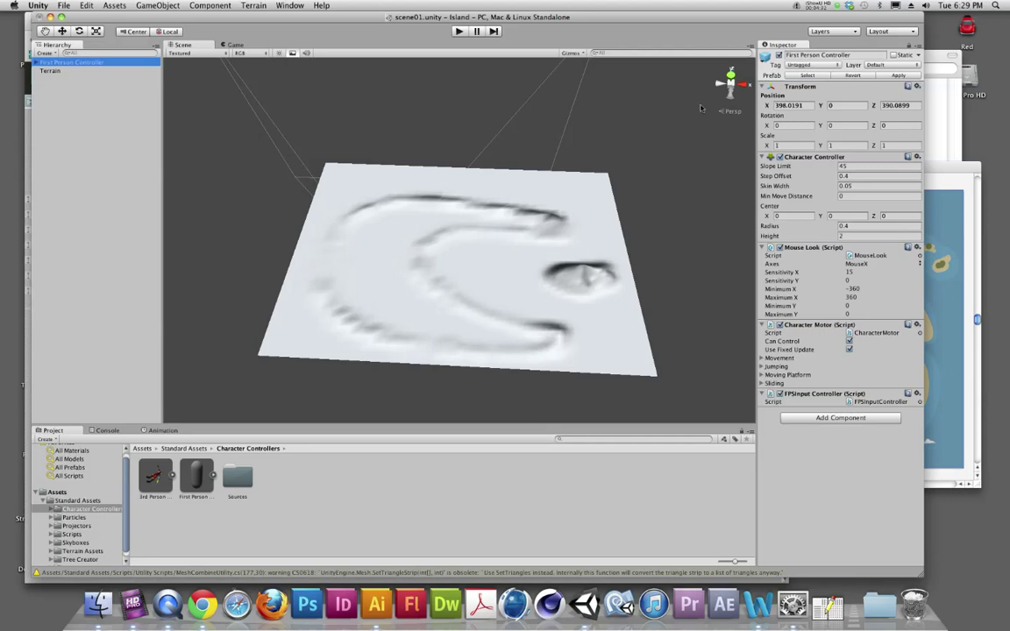
pyautogui.click(742, 84)
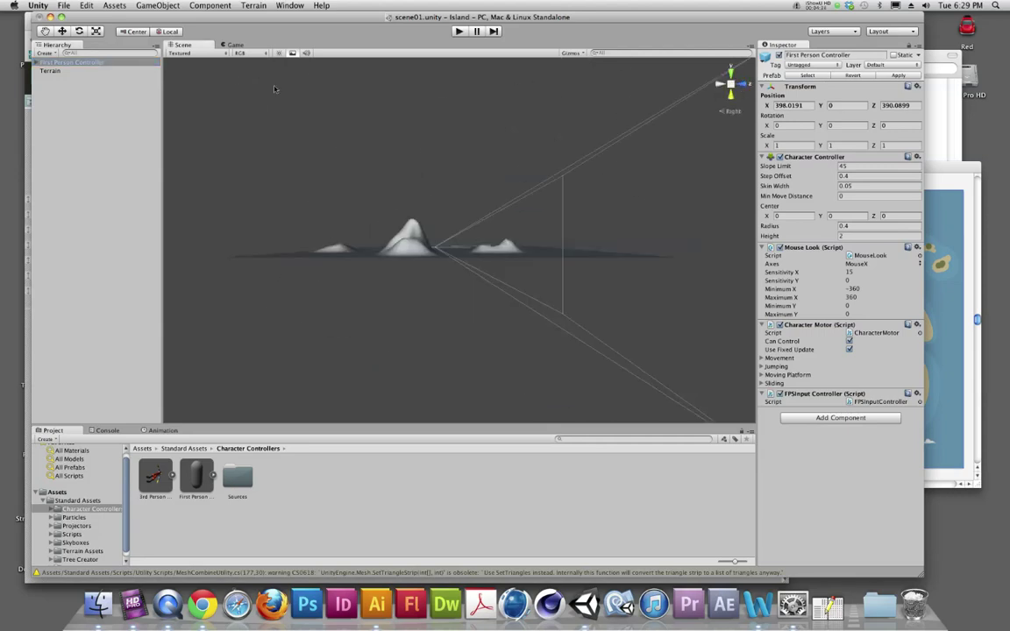
pyautogui.click(61, 31)
pyautogui.moveTo(434, 209); pyautogui.dragTo(434, 204)
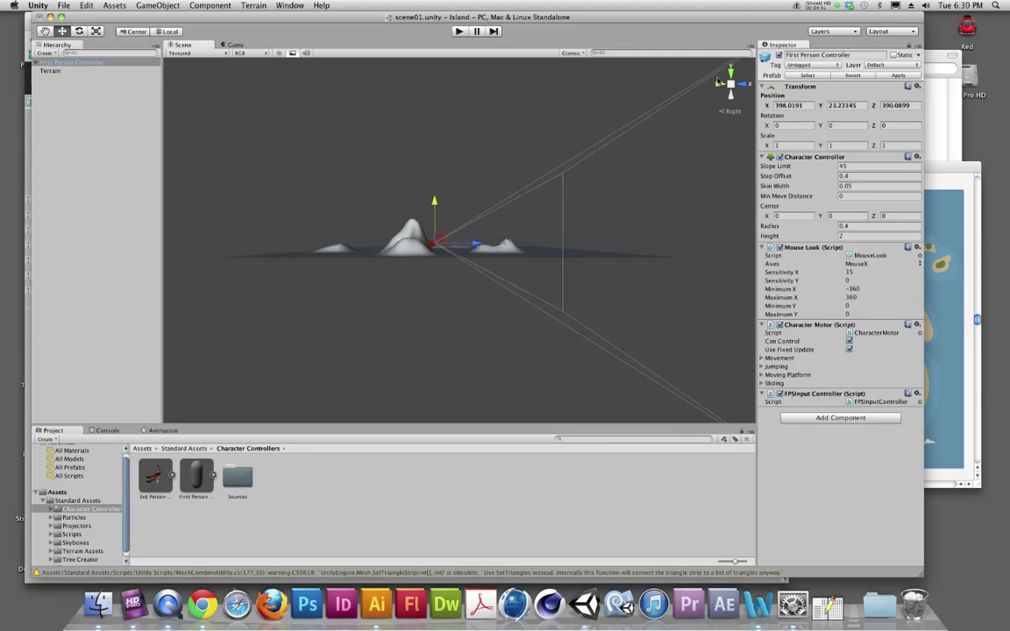
pyautogui.click(731, 70)
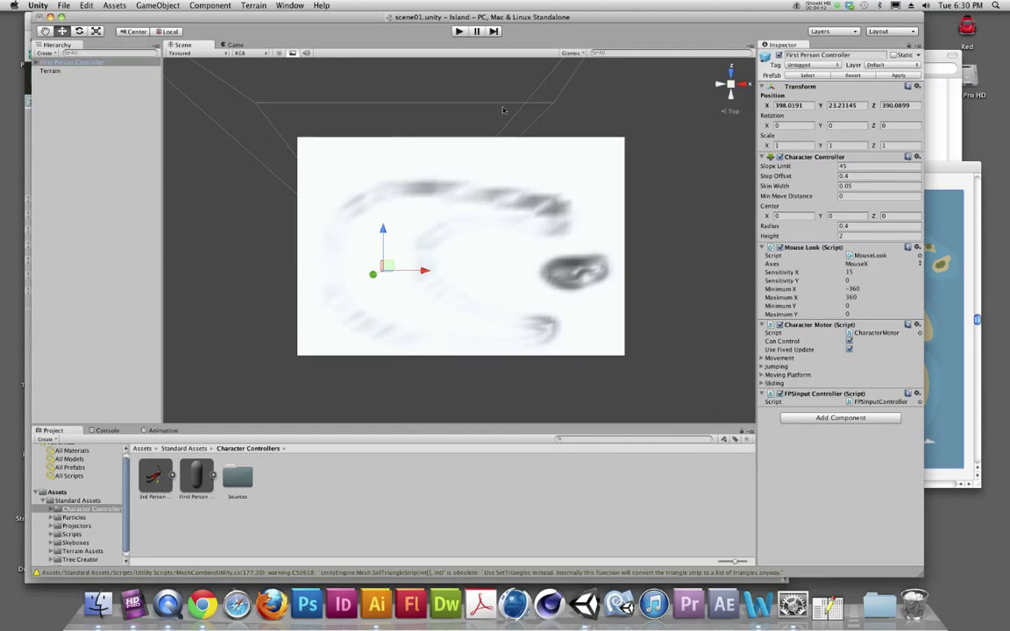
pyautogui.keyDown('alt'); pyautogui.moveTo(657, 79); pyautogui.dragTo(389, 249); pyautogui.keyUp('alt')
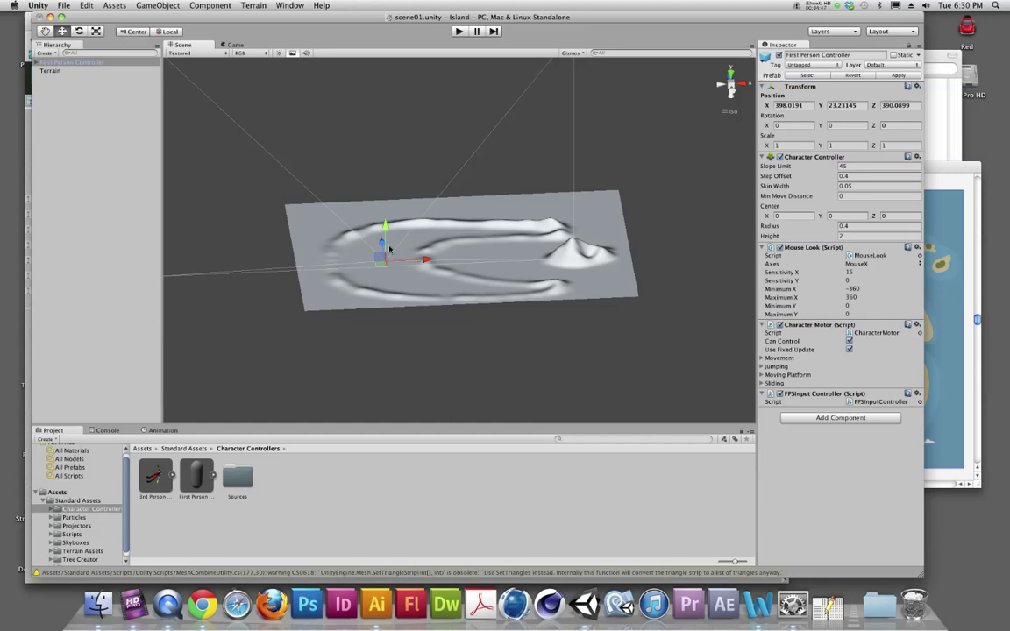
pyautogui.click(457, 31)
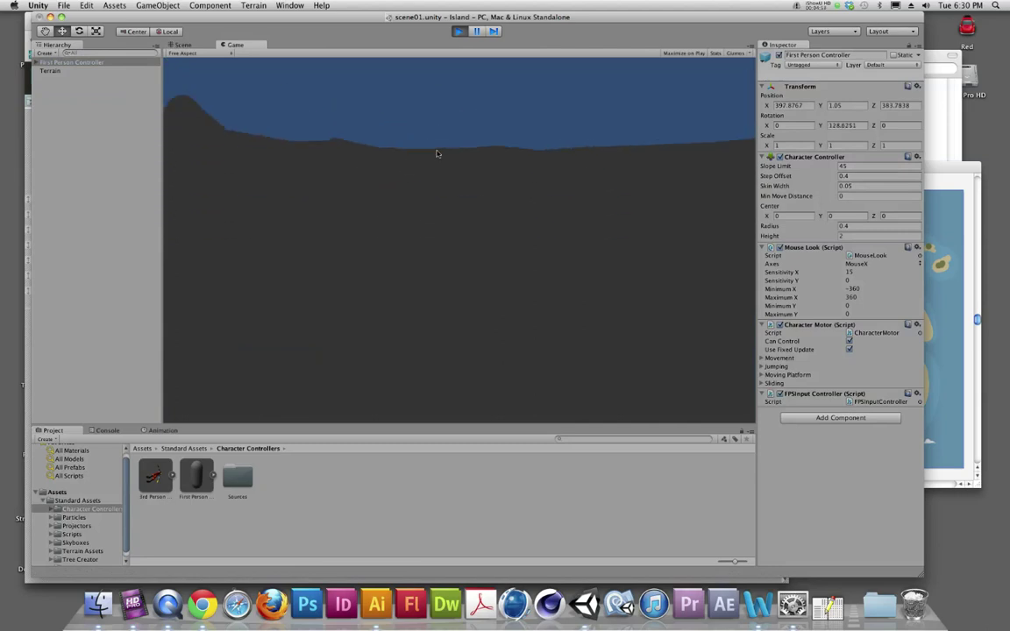
# Stop play, add a Directional Light via Create Other, and test the lit scene in Play mode.
pyautogui.press('super+p')
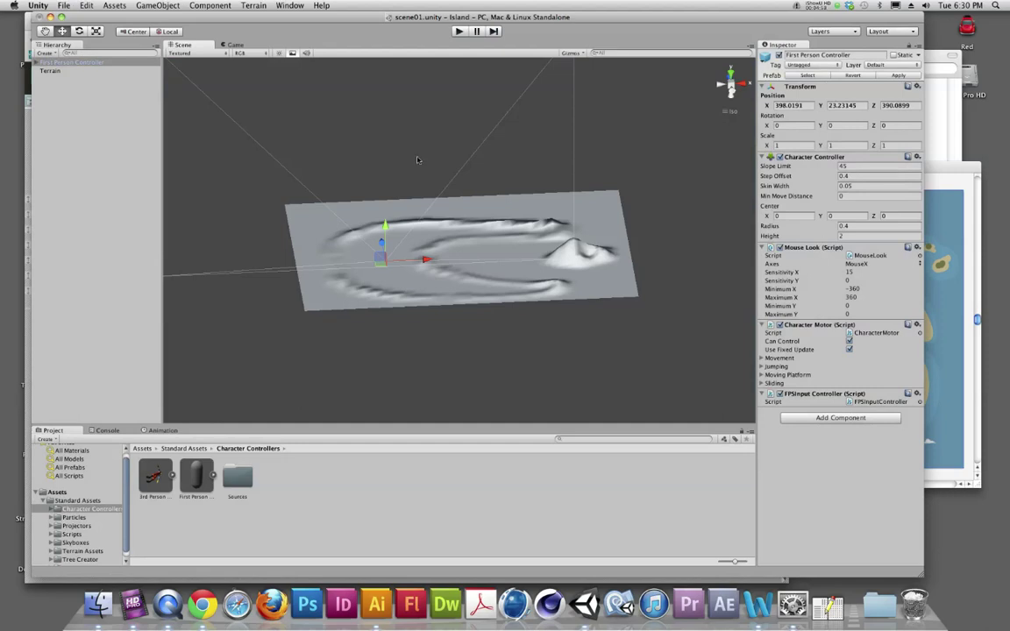
pyautogui.click(166, 6)
pyautogui.moveTo(165, 28)
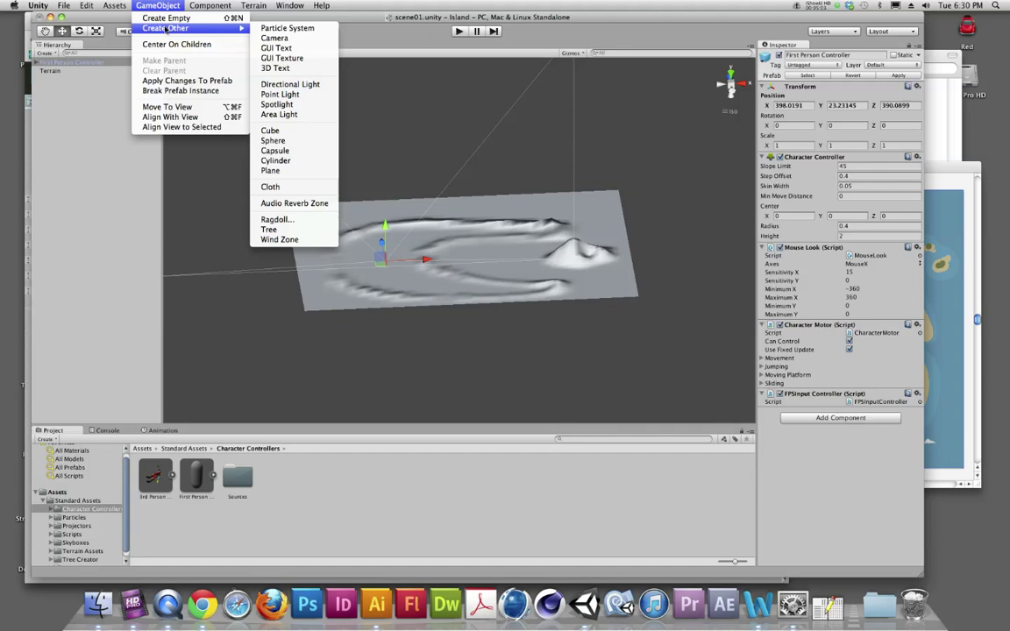
pyautogui.click(279, 84)
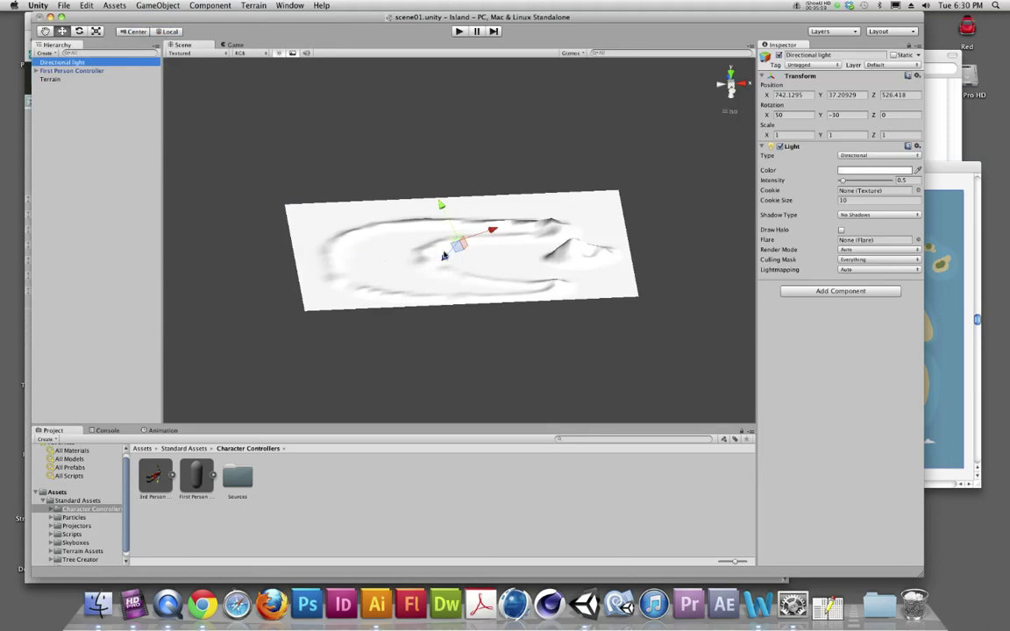
pyautogui.click(459, 31)
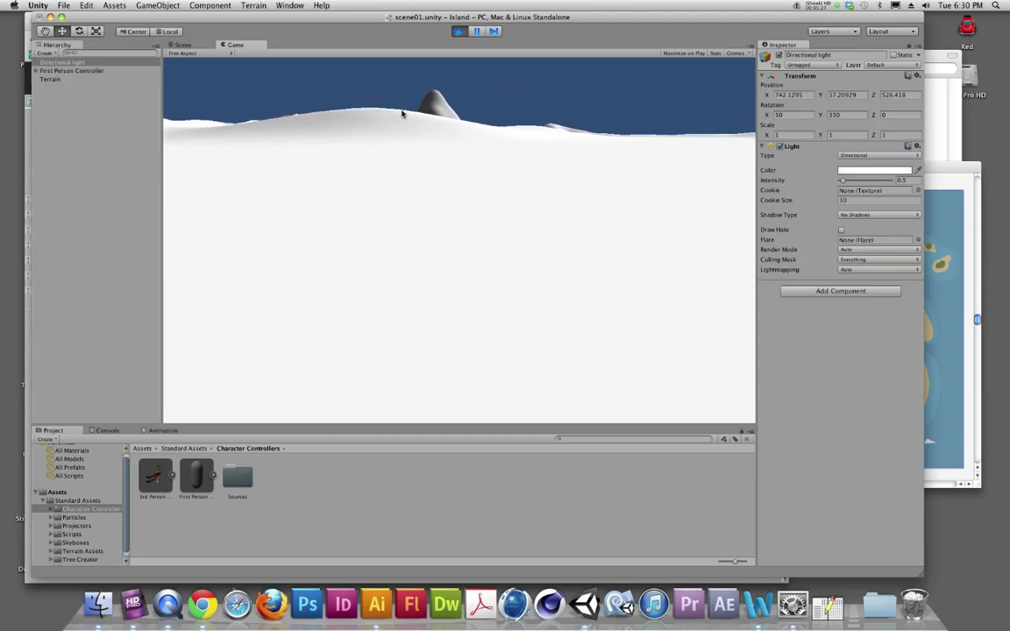
pyautogui.press('super+p')
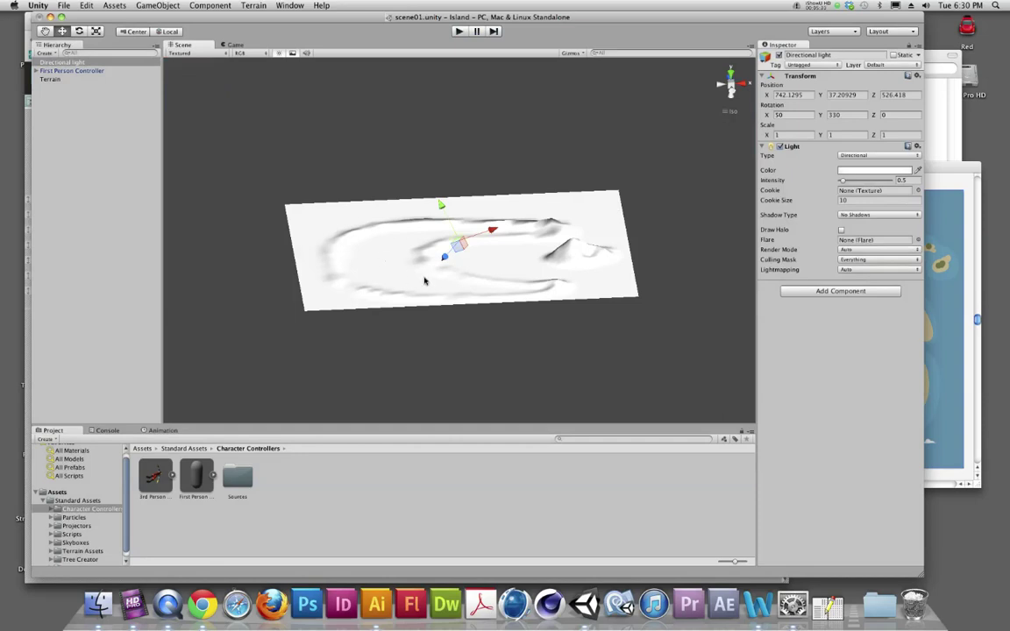
# Select the Terrain and add GoodDirt as its first paint texture through Edit Textures > Add Texture.
pyautogui.click(43, 70)
pyautogui.click(43, 85)
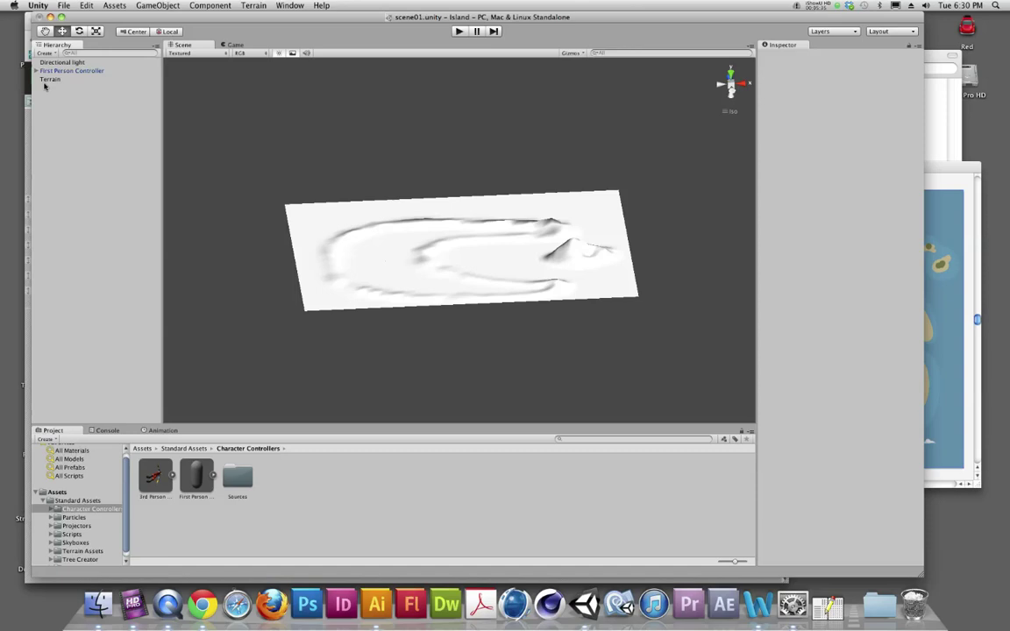
pyautogui.click(50, 78)
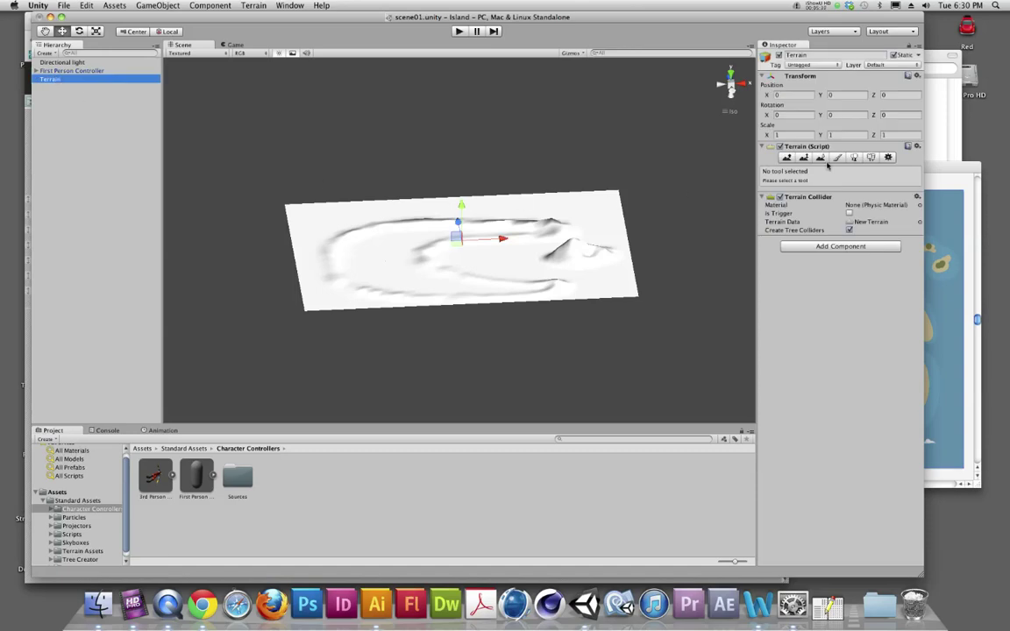
pyautogui.click(838, 158)
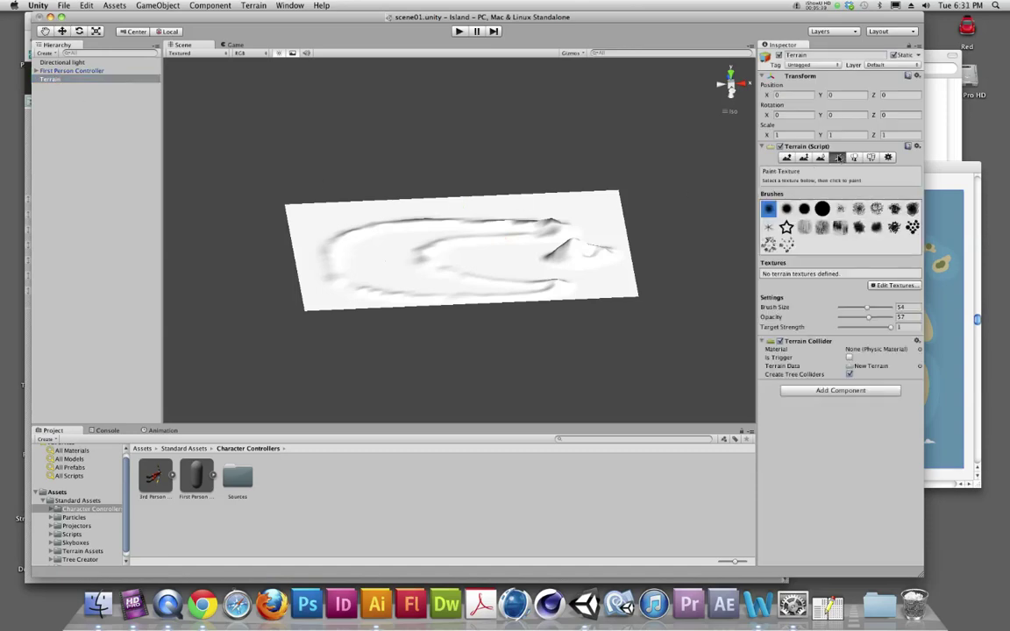
pyautogui.click(894, 286)
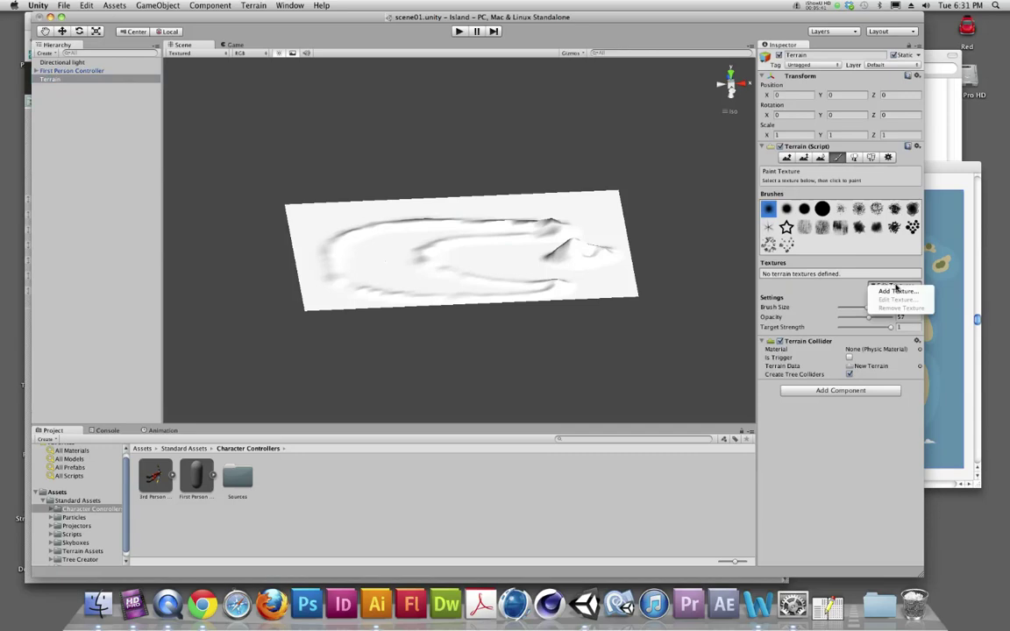
pyautogui.click(895, 290)
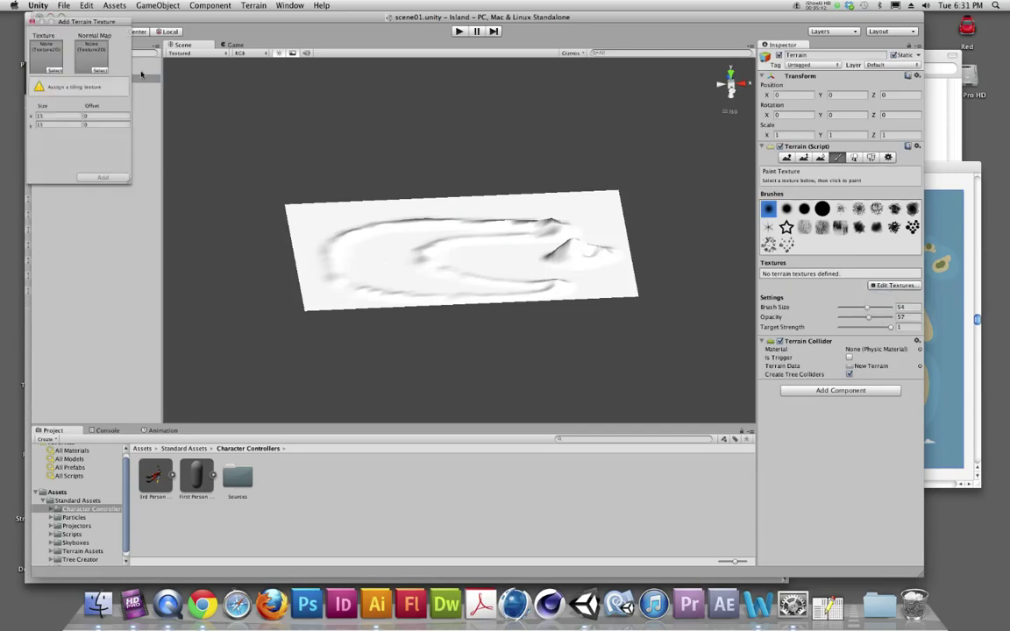
pyautogui.click(50, 70)
pyautogui.scroll(-5, 129, 210)
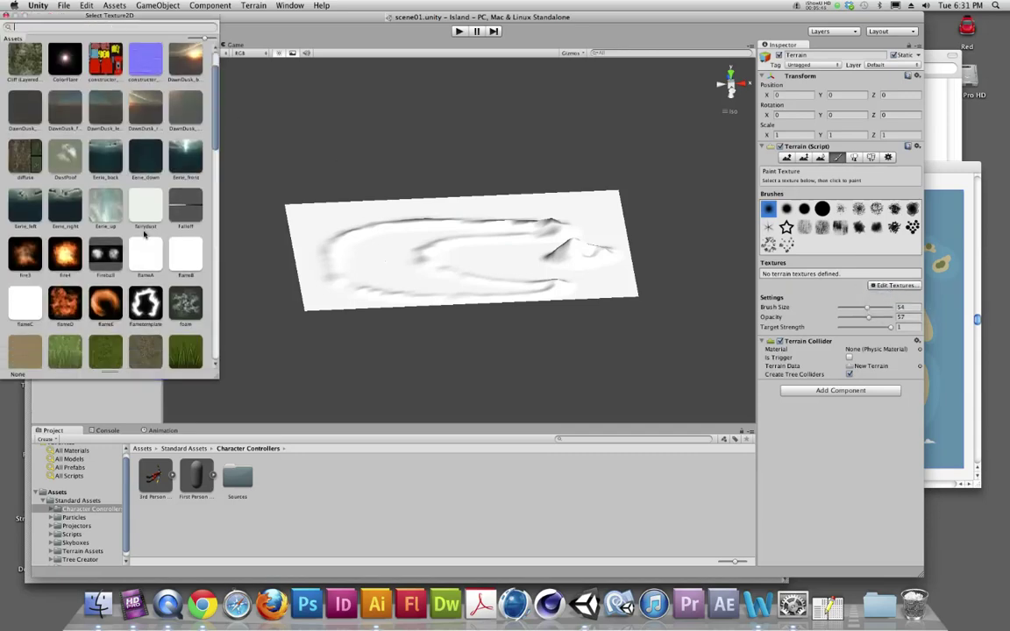
pyautogui.scroll(-2, 105, 210)
pyautogui.click(27, 234)
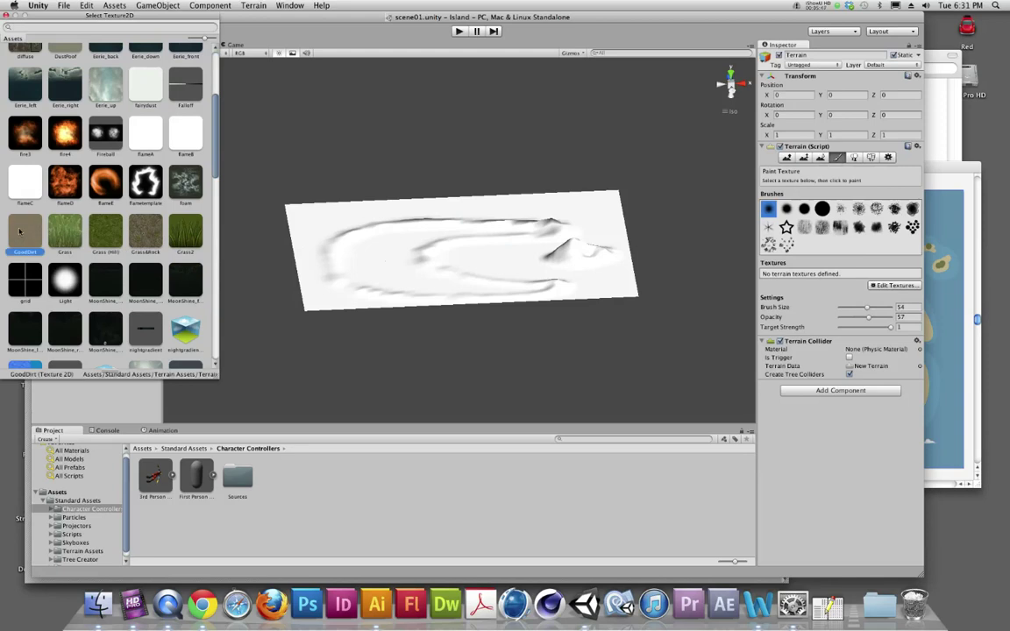
pyautogui.doubleClick(19, 232)
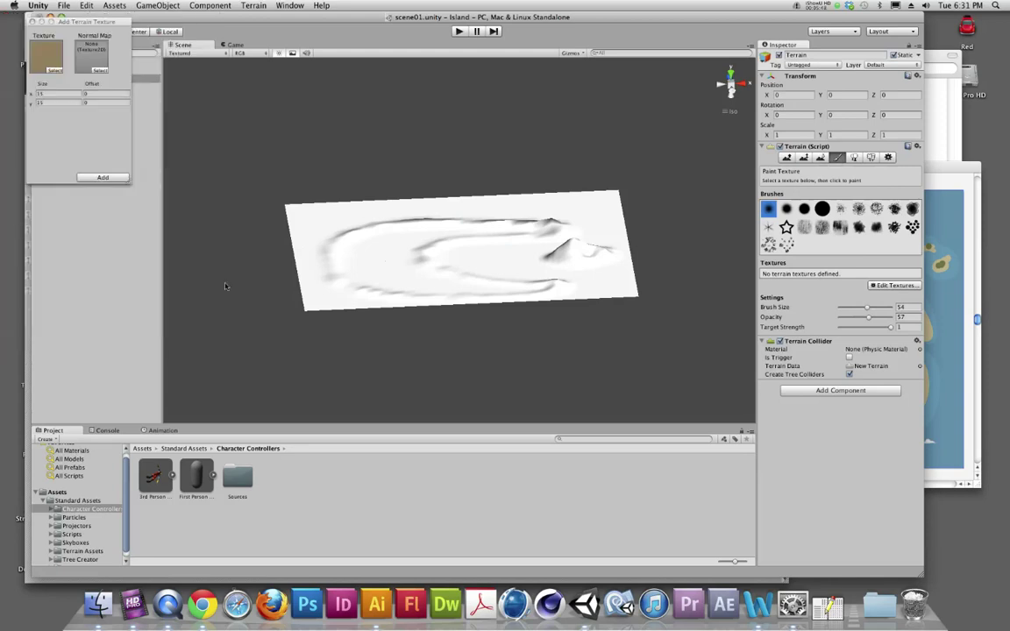
pyautogui.click(102, 177)
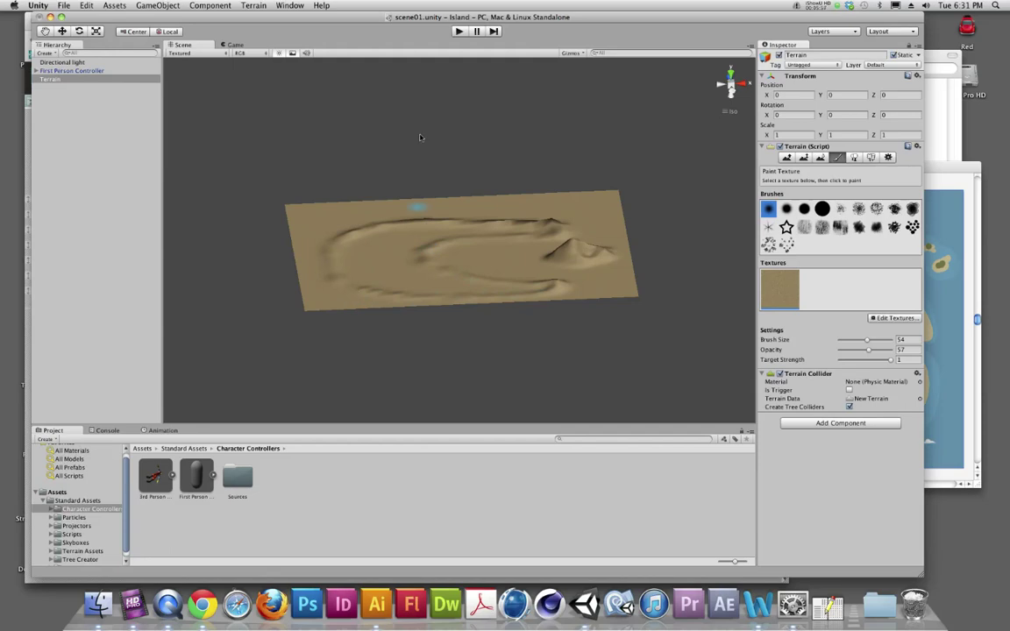
pyautogui.click(461, 32)
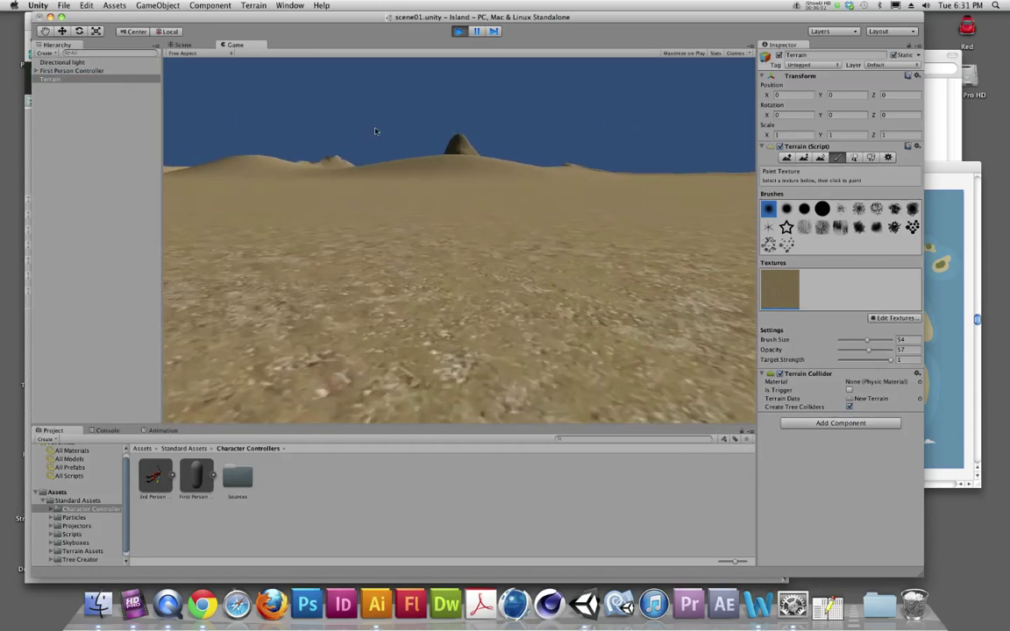
pyautogui.press('w')
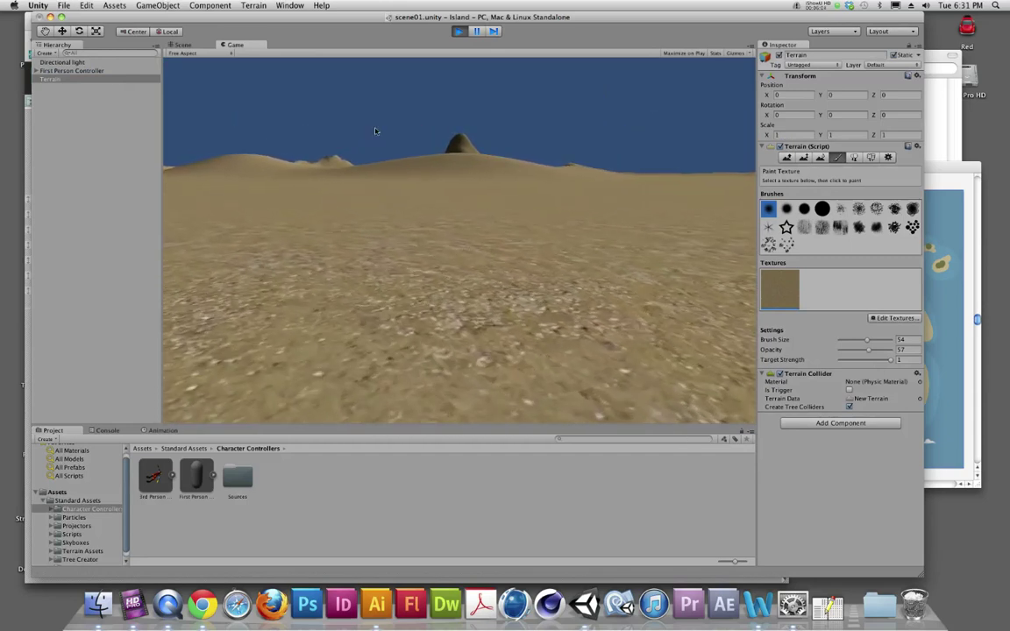
pyautogui.press('w')
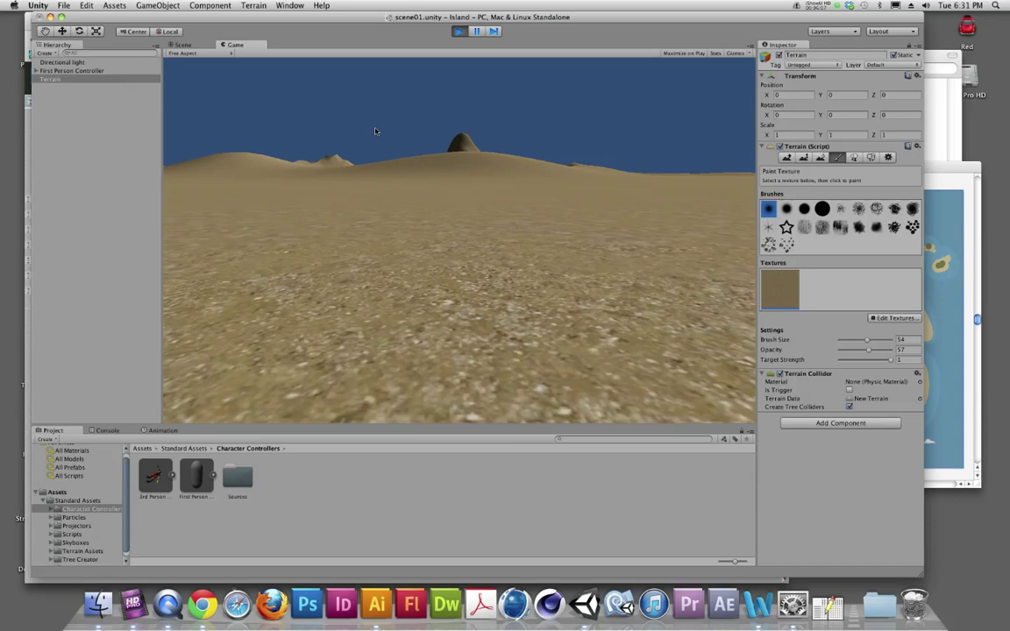
pyautogui.press('w')
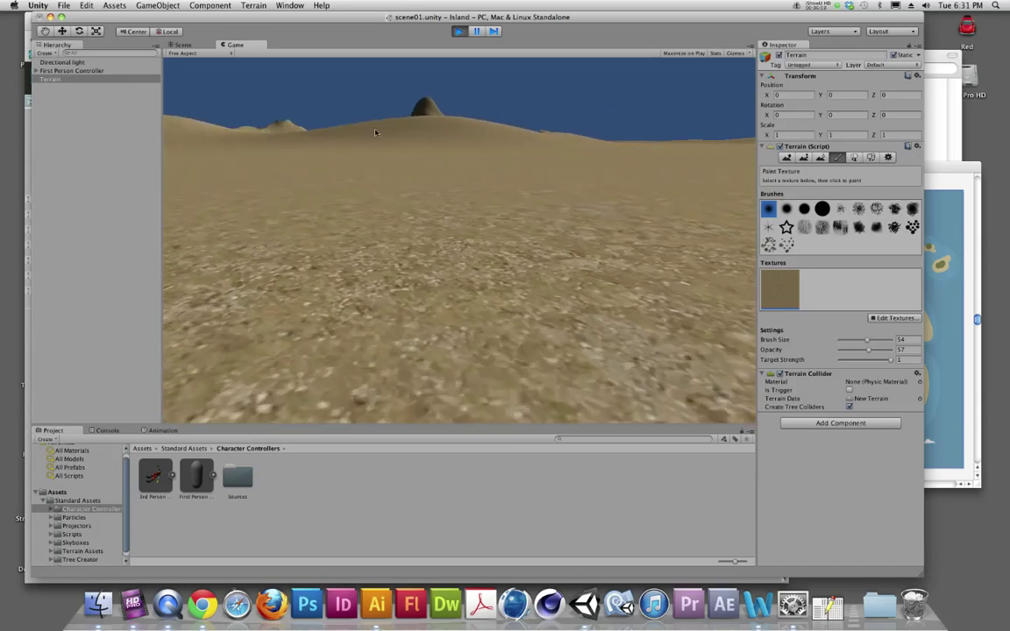
pyautogui.press('w')
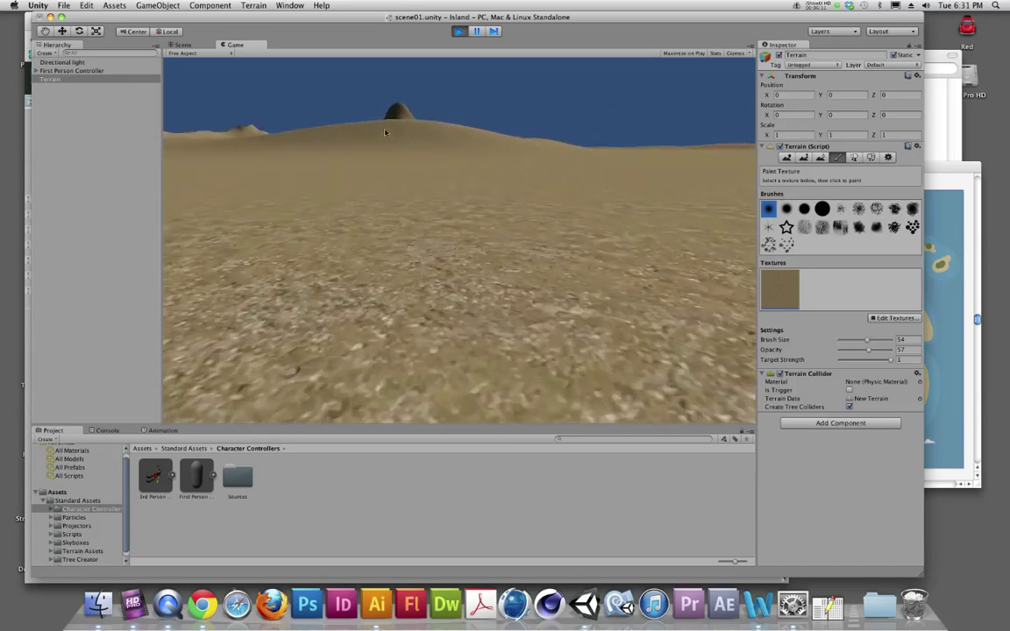
pyautogui.press('w')
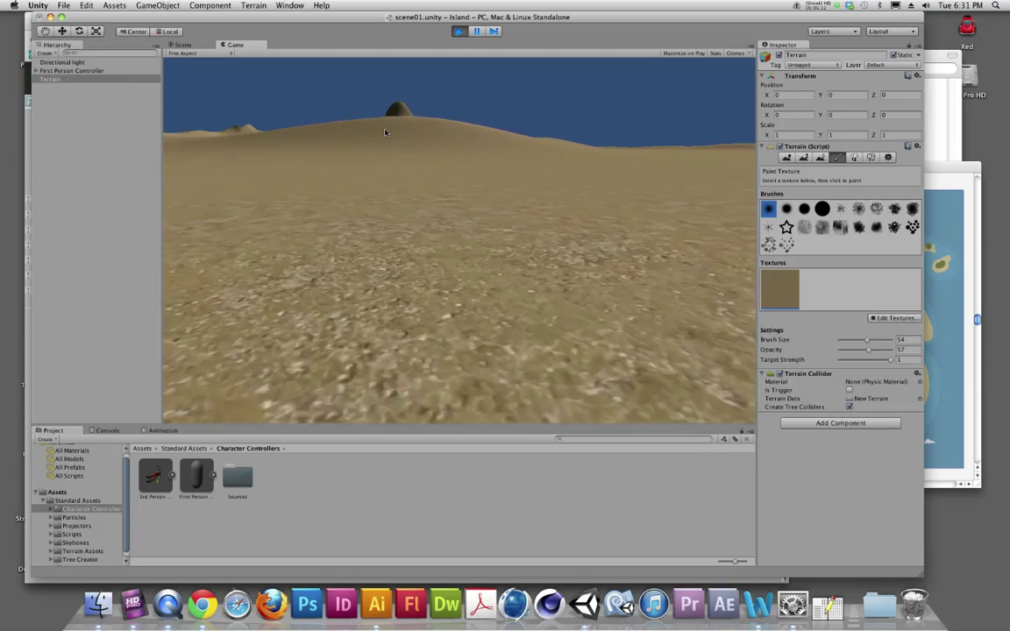
pyautogui.press('w')
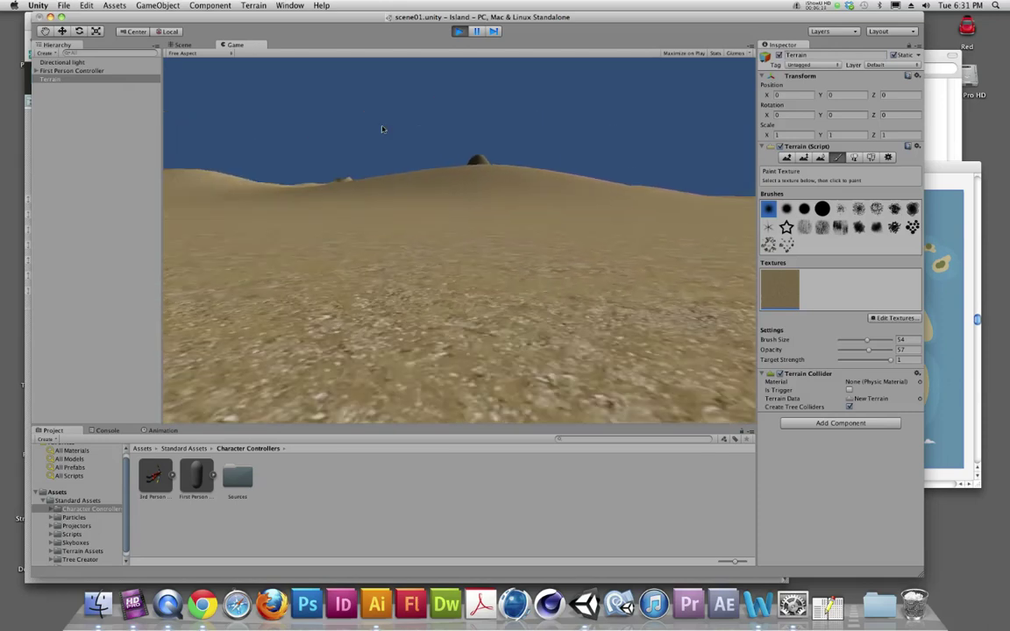
pyautogui.press('w')
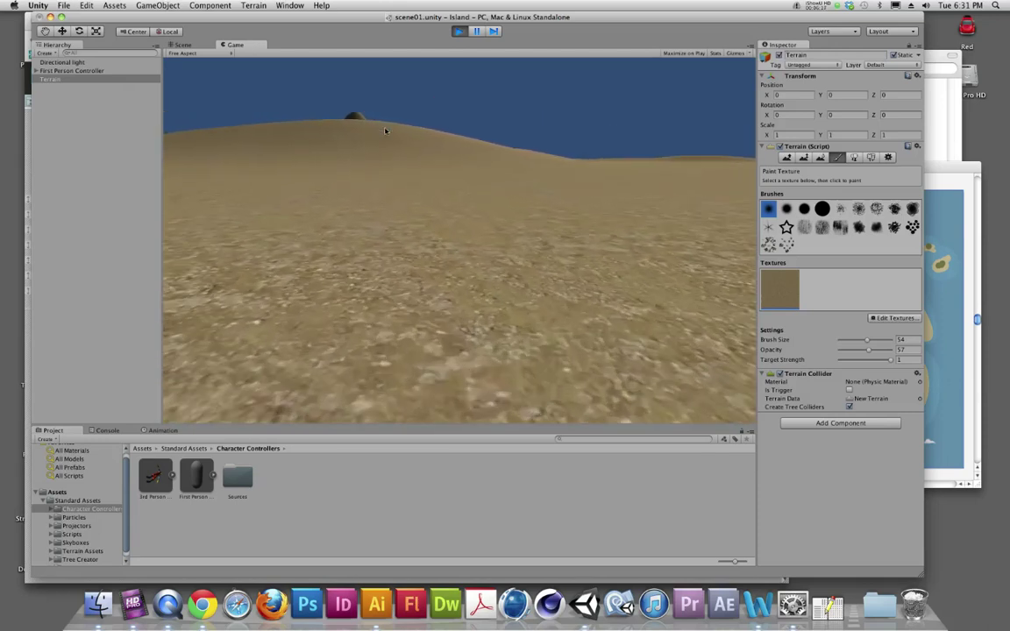
pyautogui.press('w')
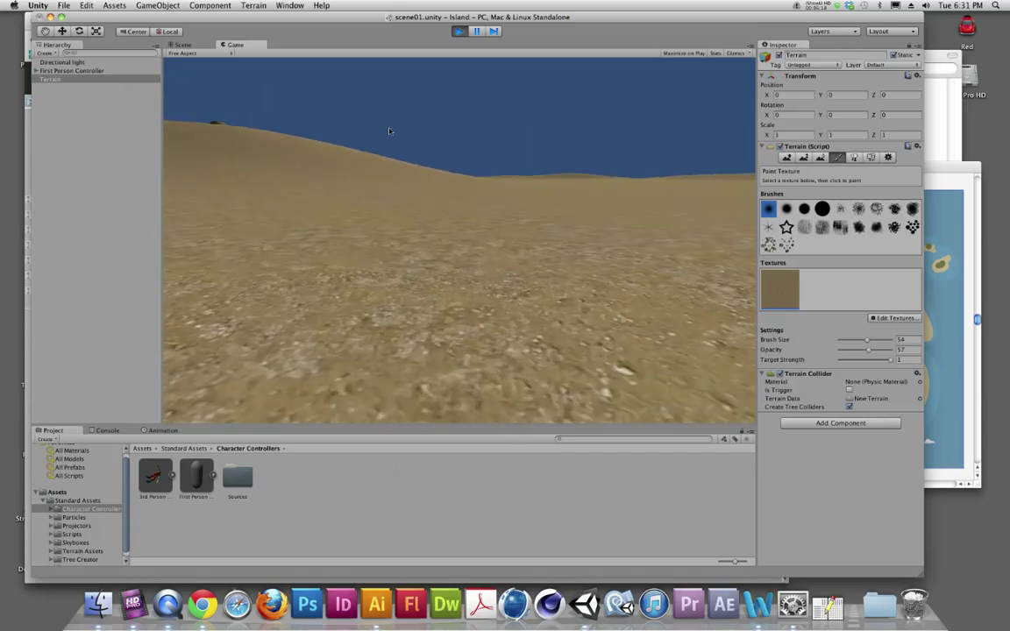
pyautogui.press('w')
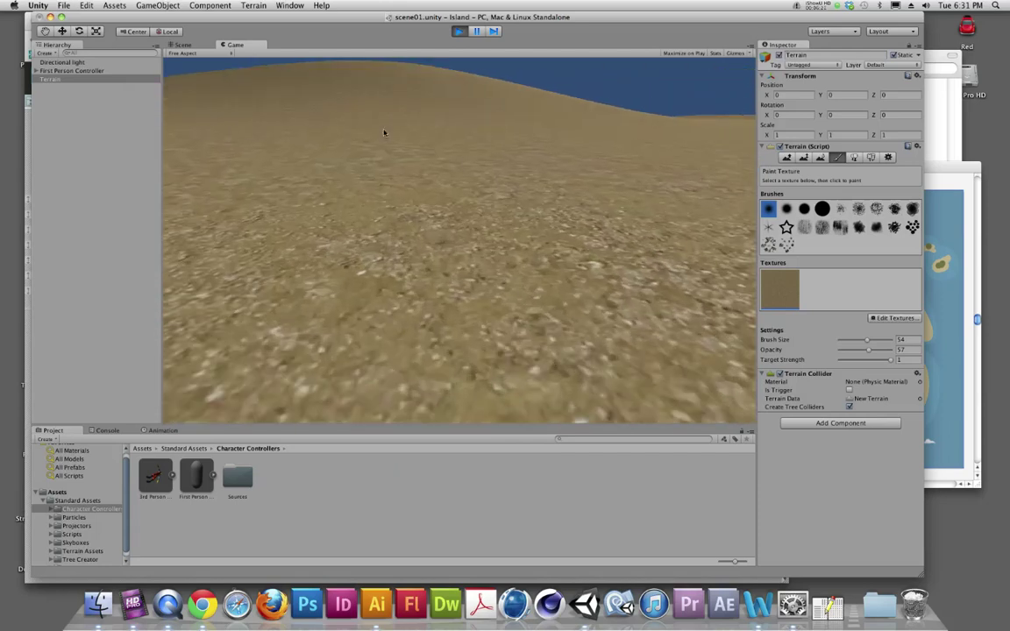
pyautogui.press('w')
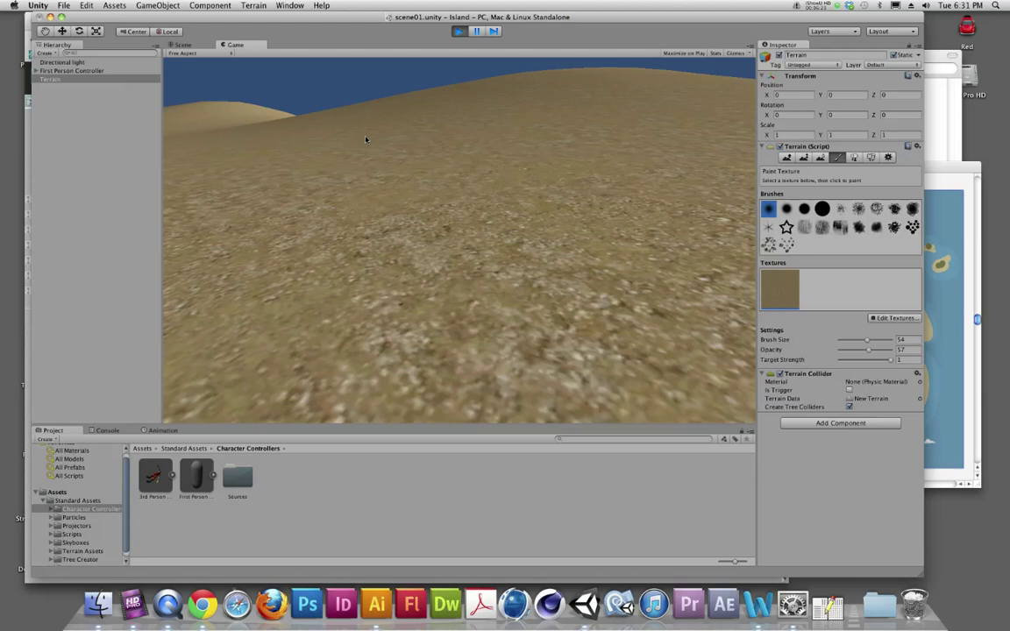
pyautogui.press('w')
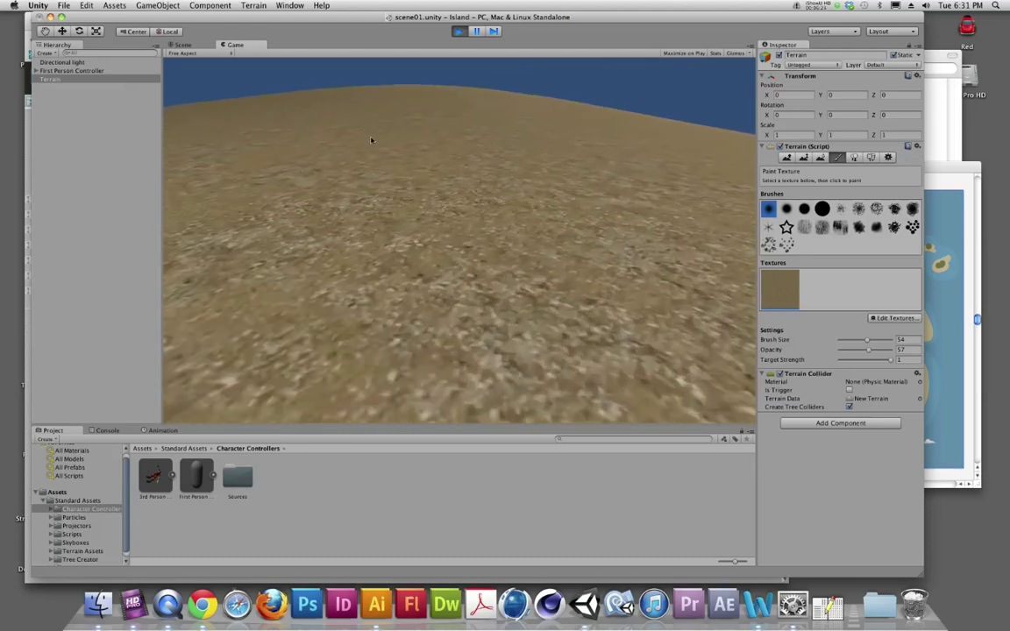
pyautogui.press('super+p')
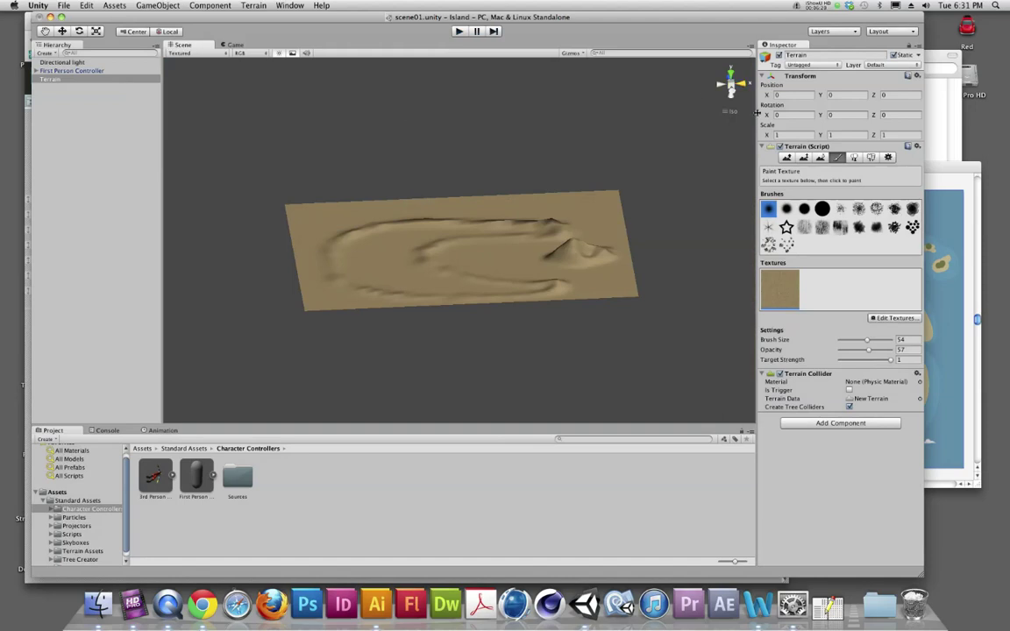
# Slide the First Person Controller along X to 527.7517.
pyautogui.click(77, 70)
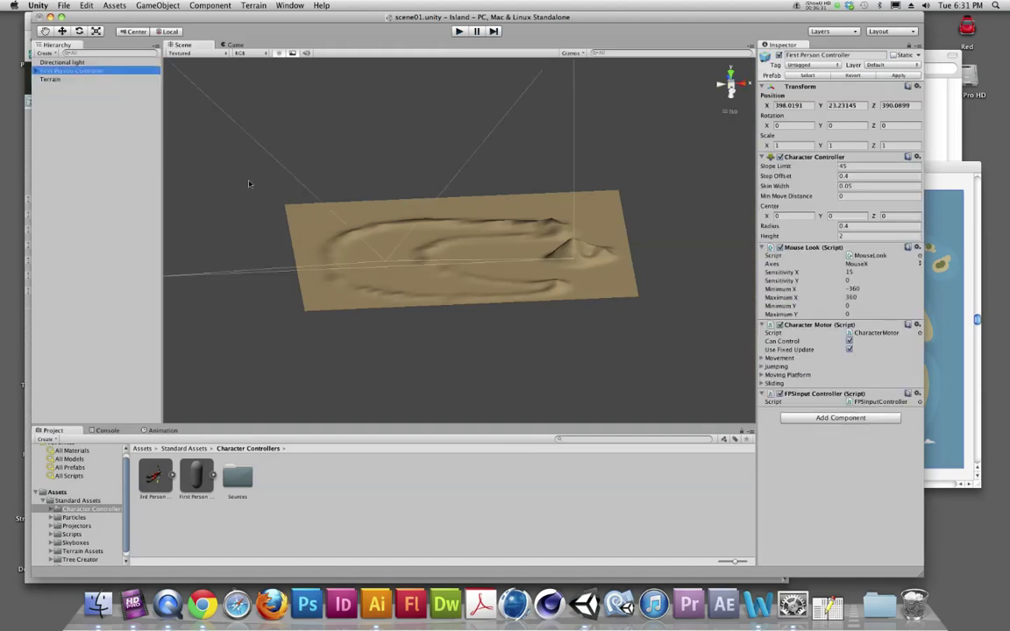
pyautogui.press('w')
pyautogui.moveTo(426, 260); pyautogui.dragTo(454, 272)
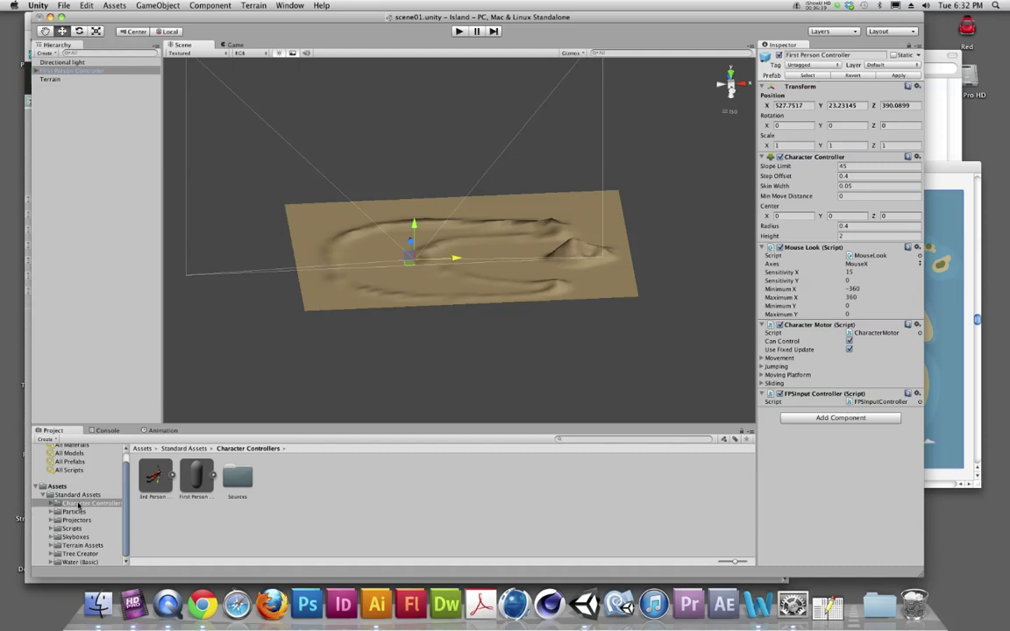
# Add Daylight Simple Water scaled 2000 by 2000 on X and Z, positioned at Y 1.
pyautogui.click(79, 561)
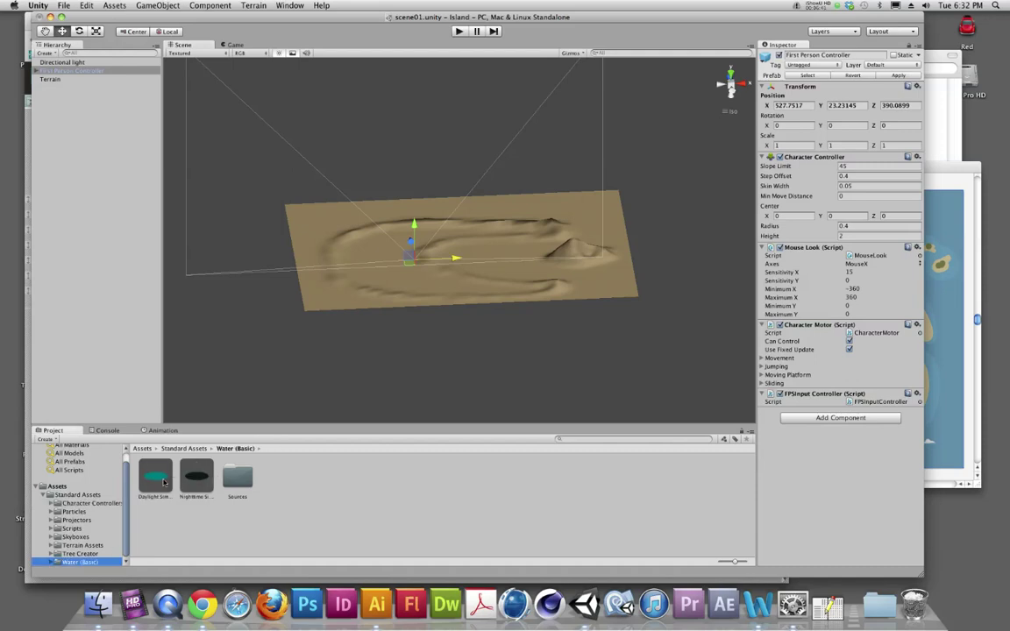
pyautogui.moveTo(163, 481); pyautogui.dragTo(451, 256)
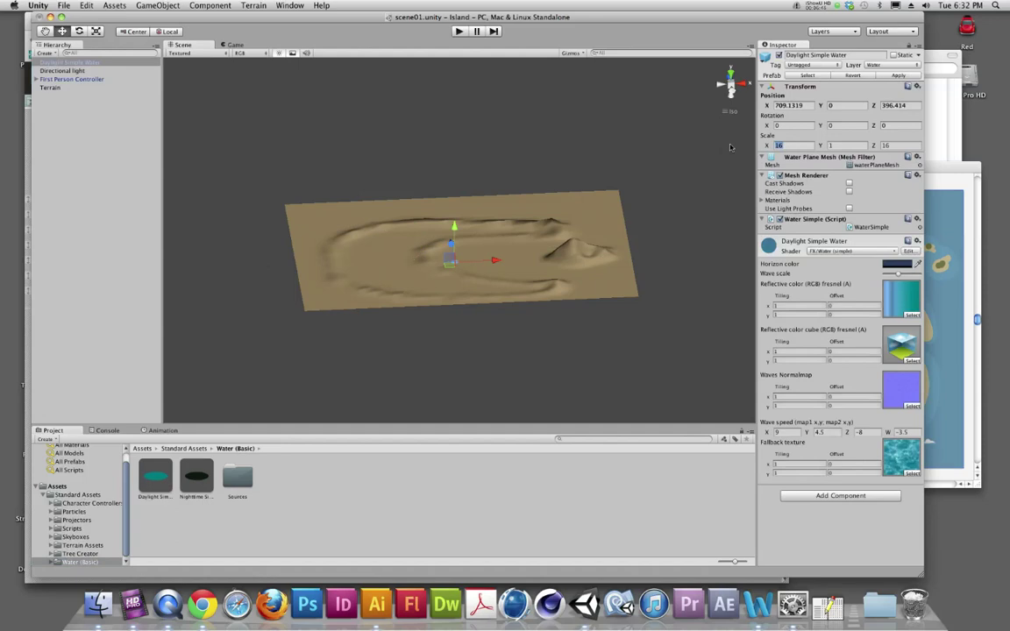
pyautogui.write('2000')
pyautogui.press('Tab')
pyautogui.press('Tab')
pyautogui.write('2000')
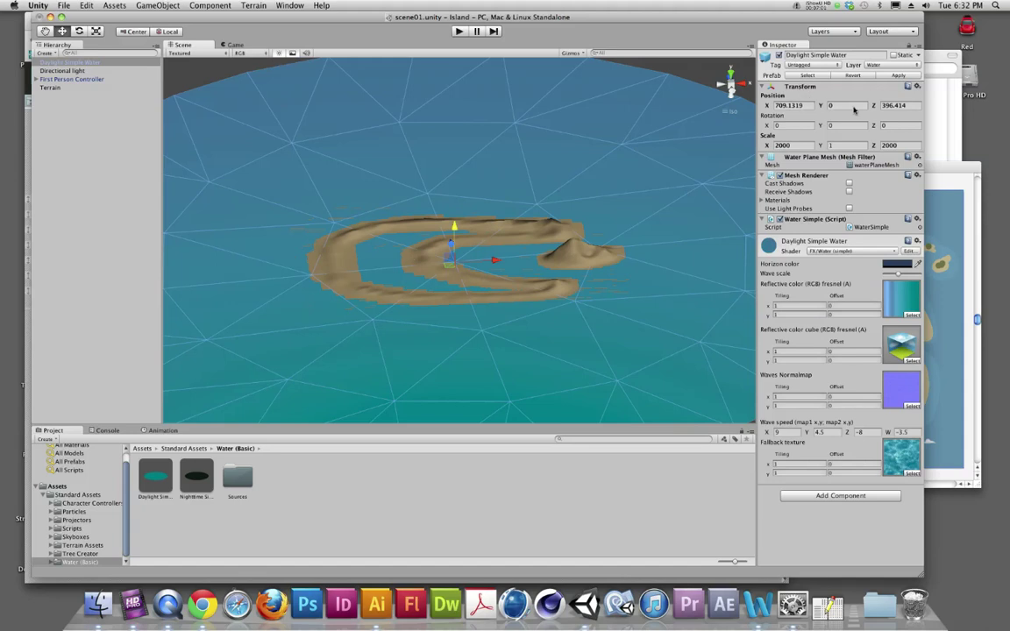
pyautogui.click(834, 106)
pyautogui.write('1')
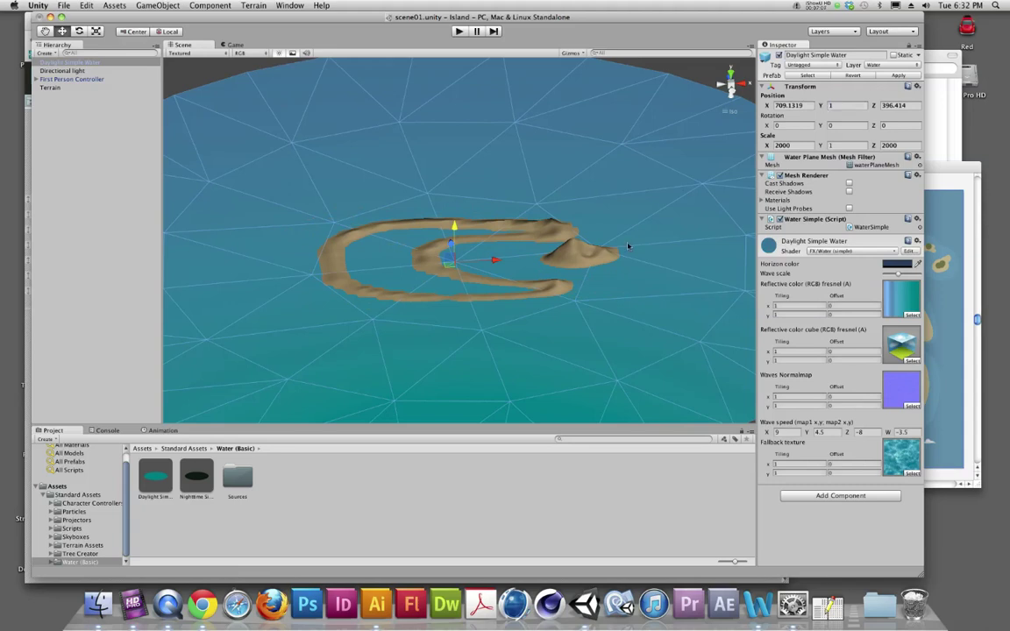
pyautogui.keyDown('alt'); pyautogui.moveTo(439, 241); pyautogui.dragTo(473, 254); pyautogui.keyUp('alt')
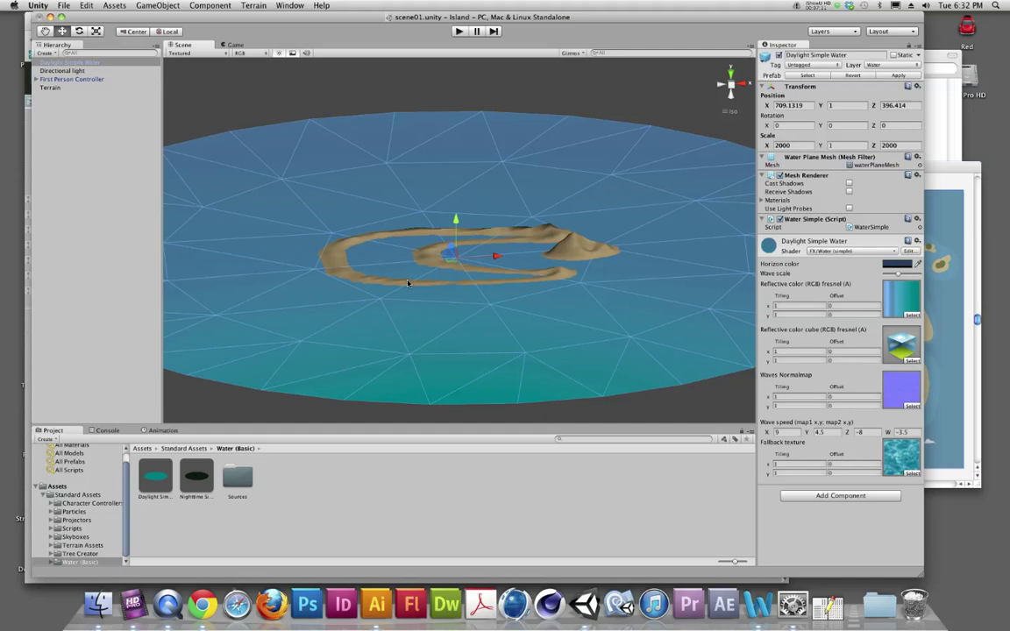
# Enter Play mode and walk the first-person controller over the dune crest to the lakeshore, facing the water.
pyautogui.click(459, 32)
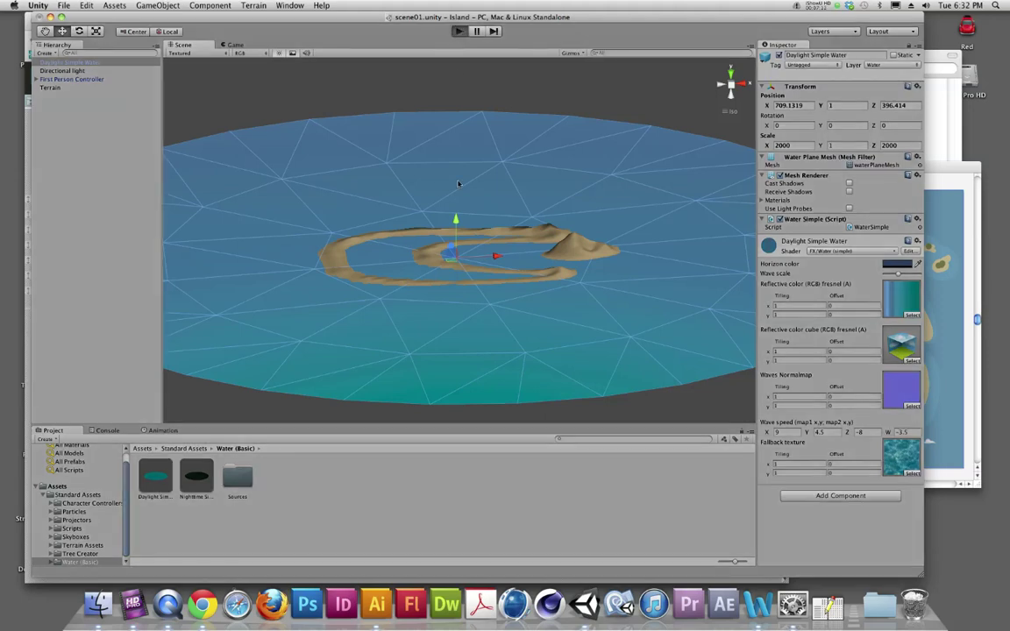
pyautogui.press('w')
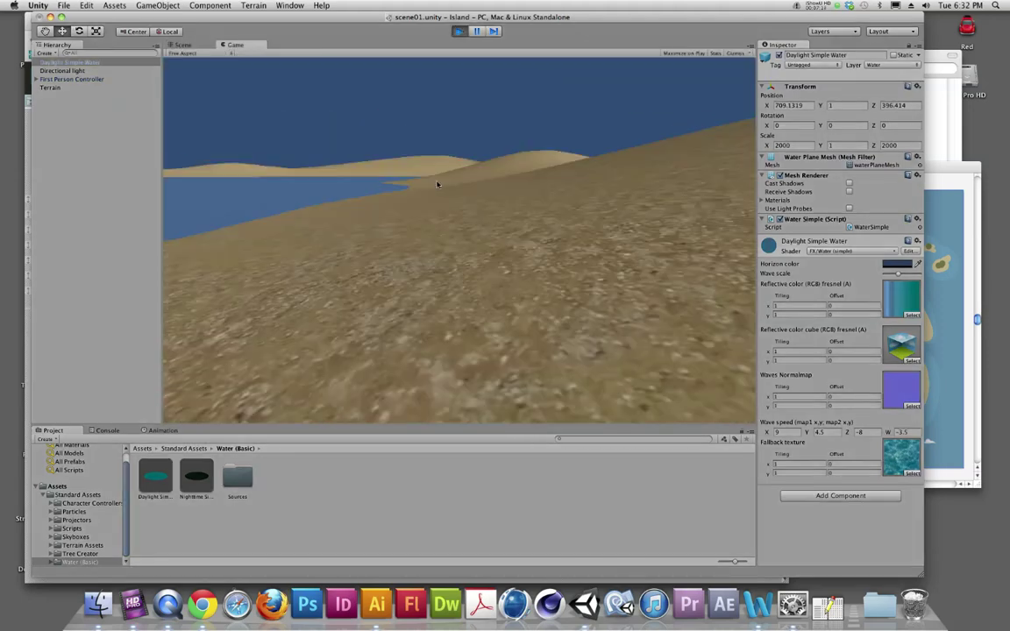
pyautogui.press('w')
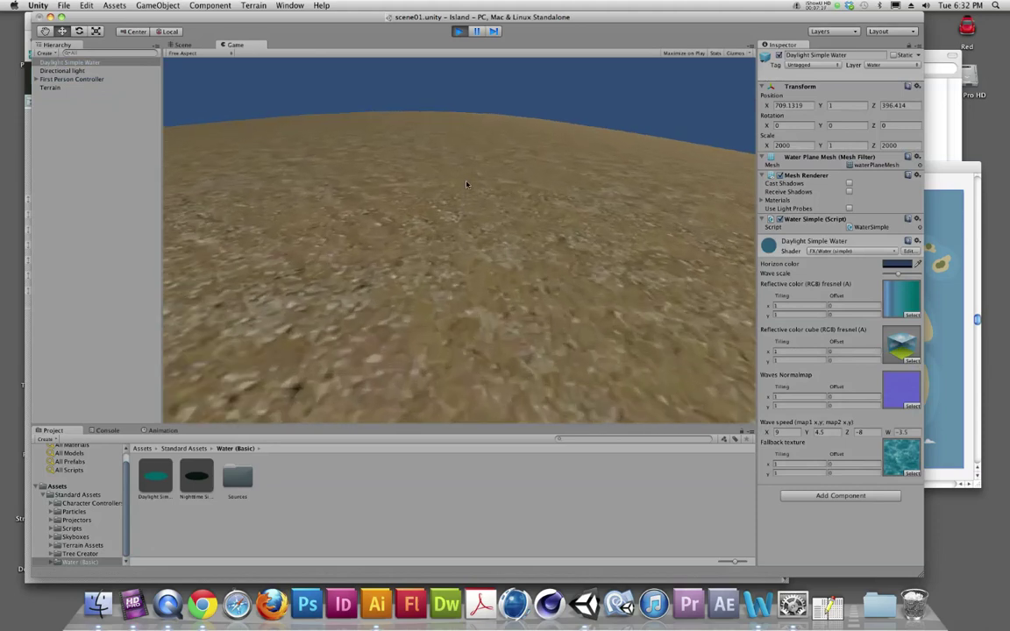
pyautogui.press('w')
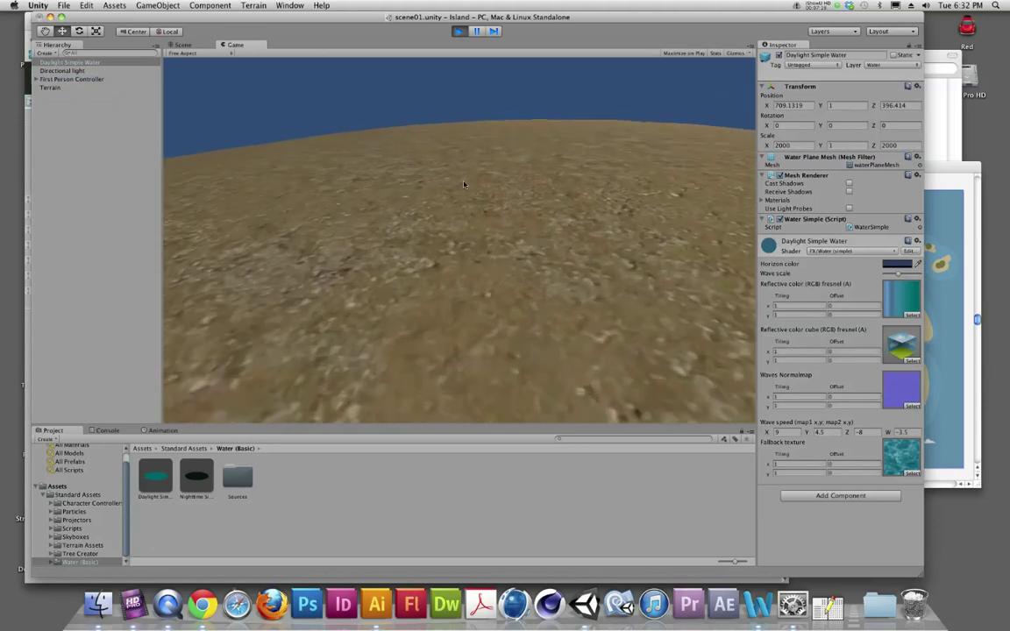
pyautogui.press('w')
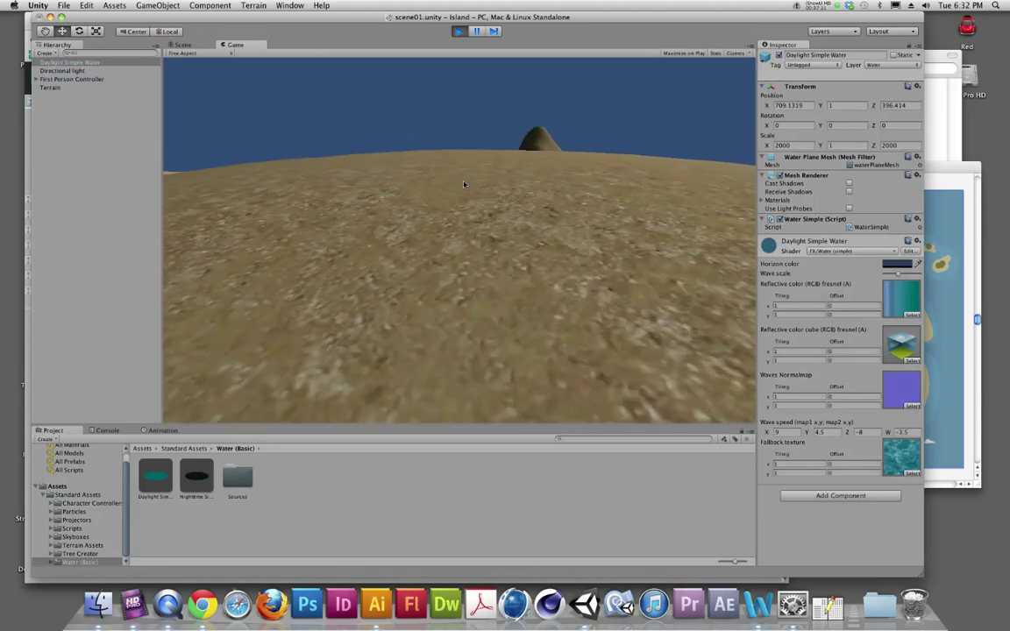
pyautogui.press('w')
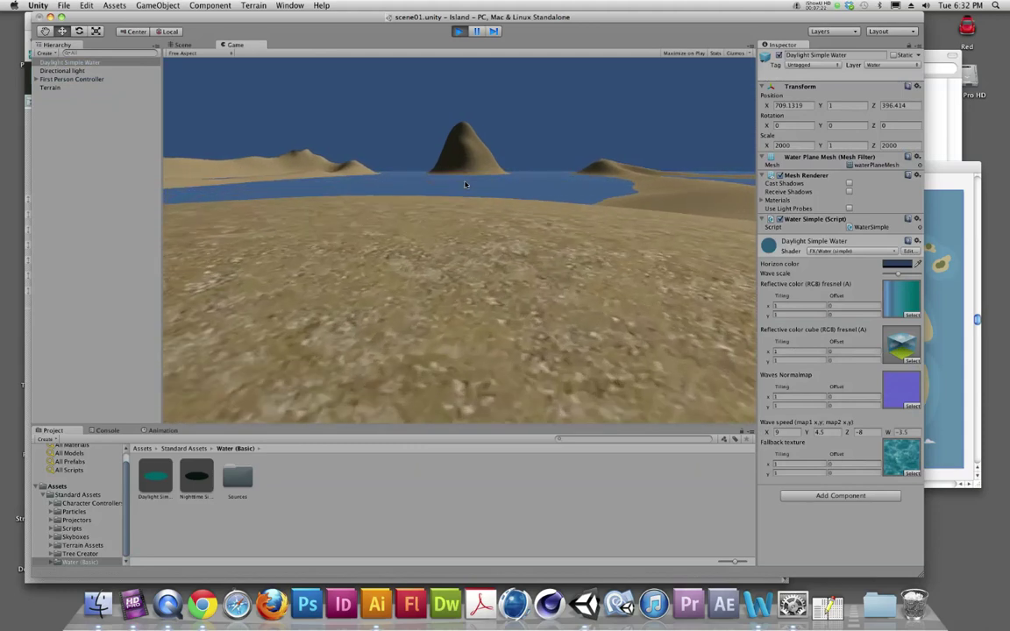
pyautogui.press('w')
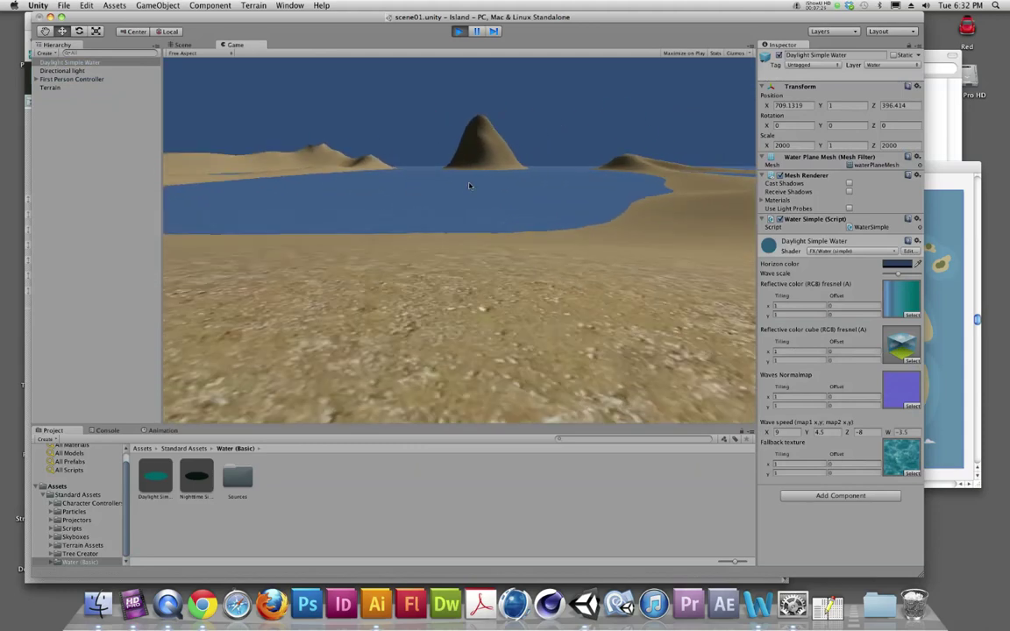
pyautogui.press('w')
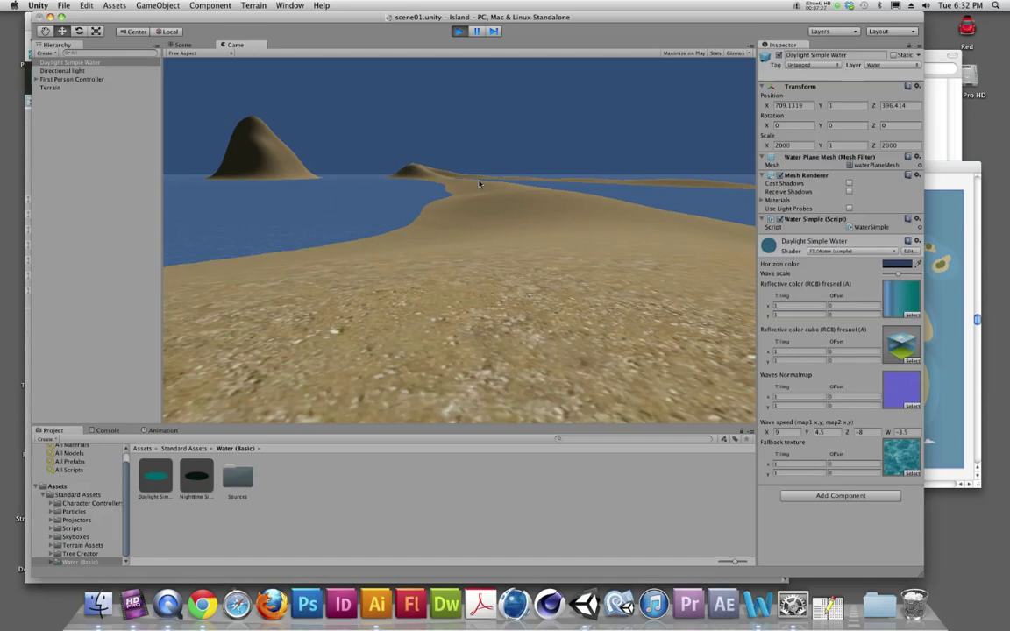
pyautogui.press('w')
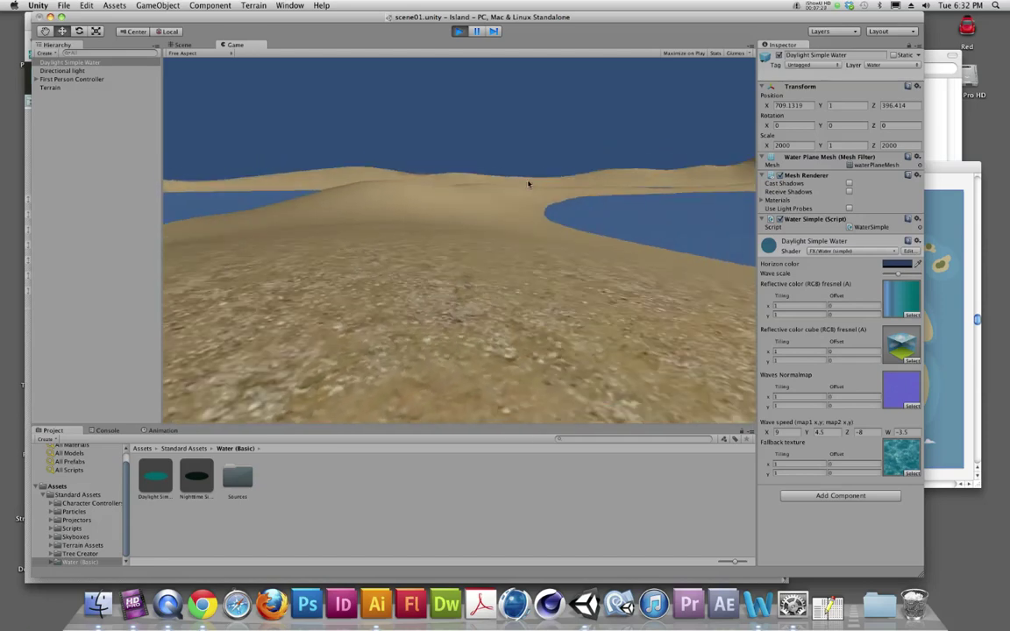